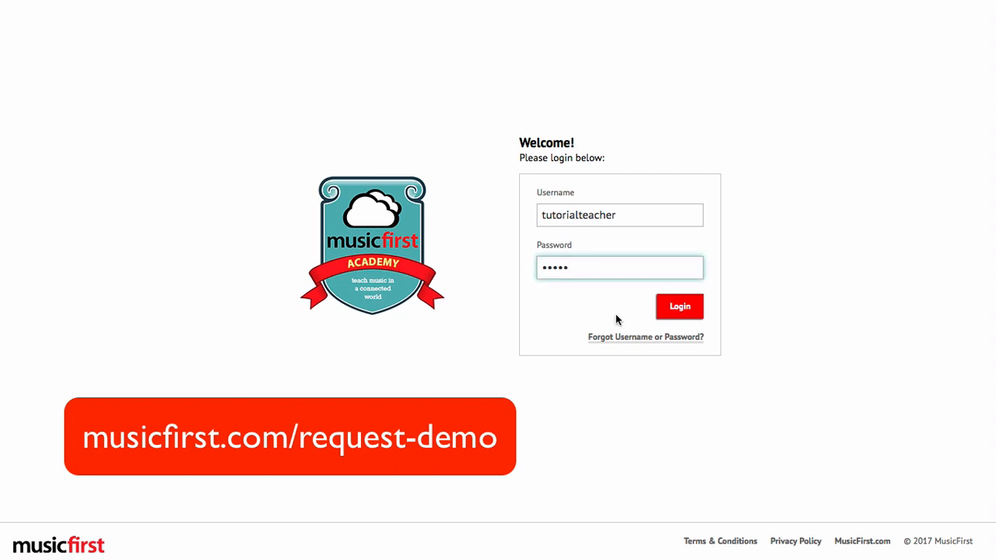
# Step: Log in with the teacher account and display the list of available software
pyautogui.click(676, 309)
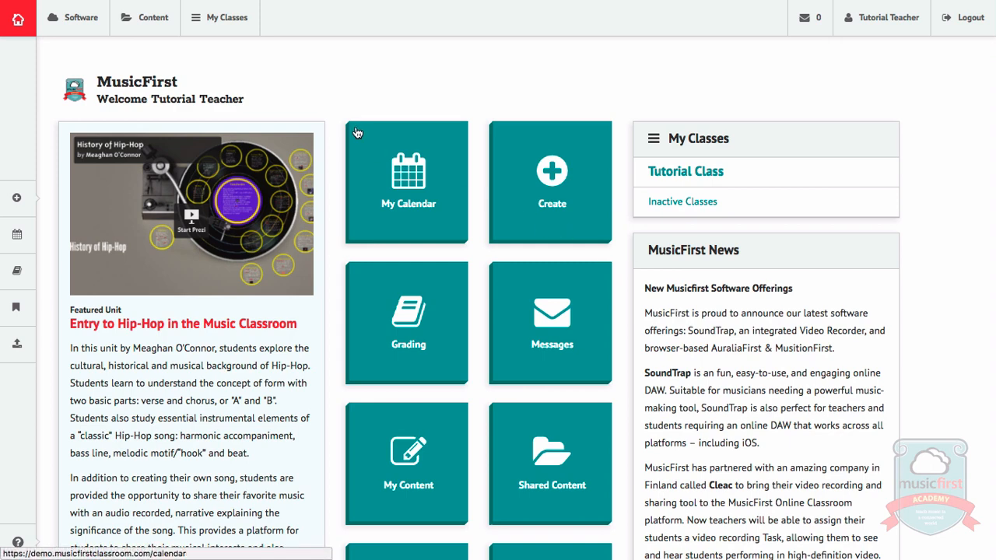
pyautogui.click(19, 36)
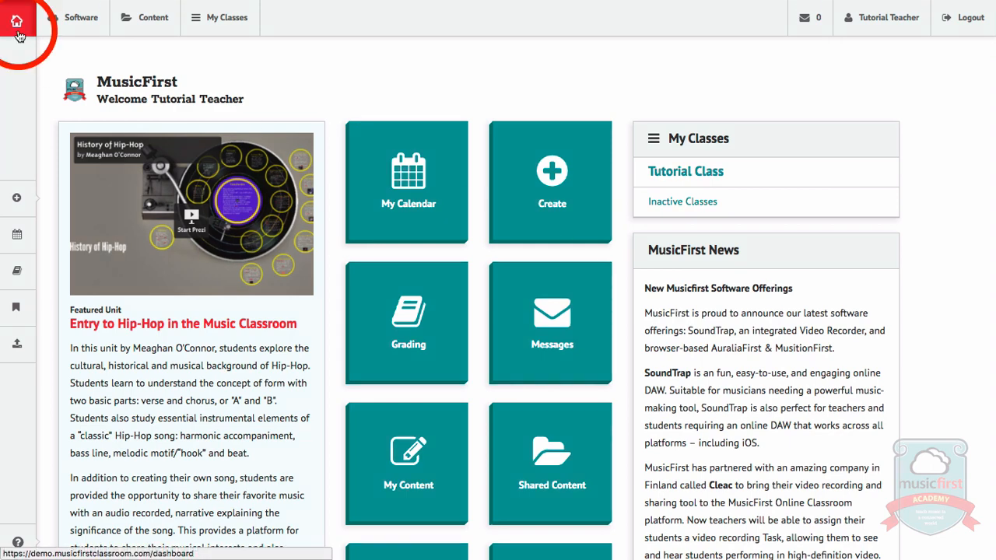
pyautogui.click(61, 31)
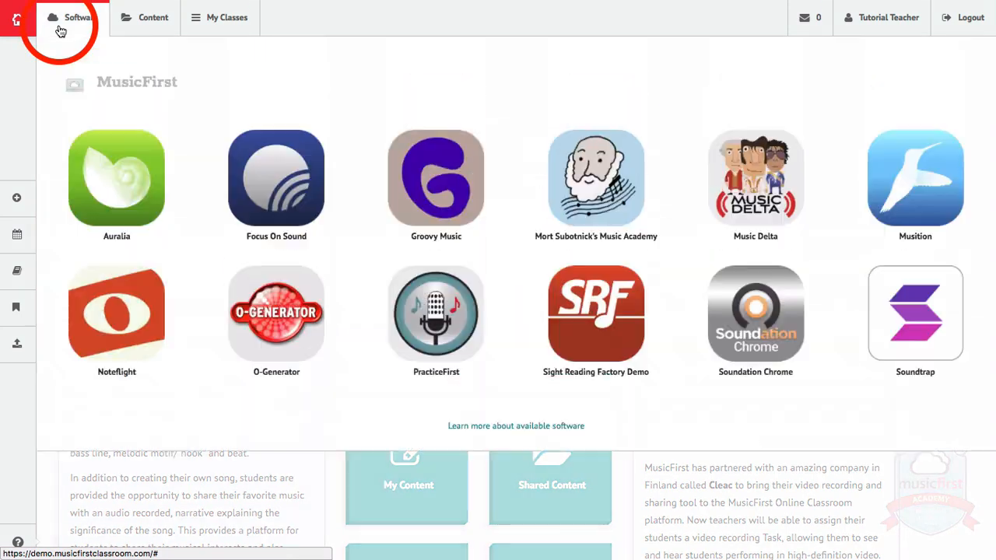
pyautogui.click(205, 145)
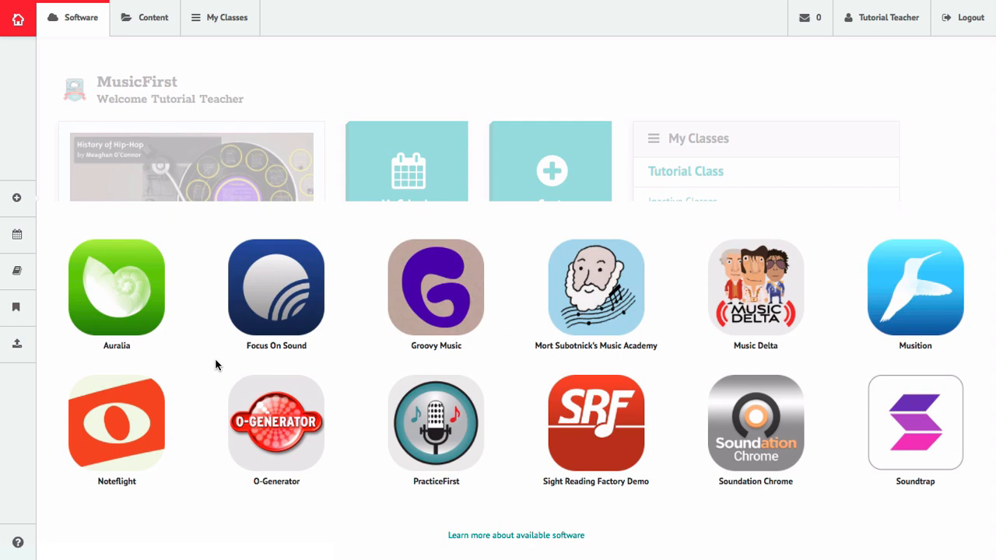
# Step: Open the shared content home and browse the shared units
pyautogui.click(145, 30)
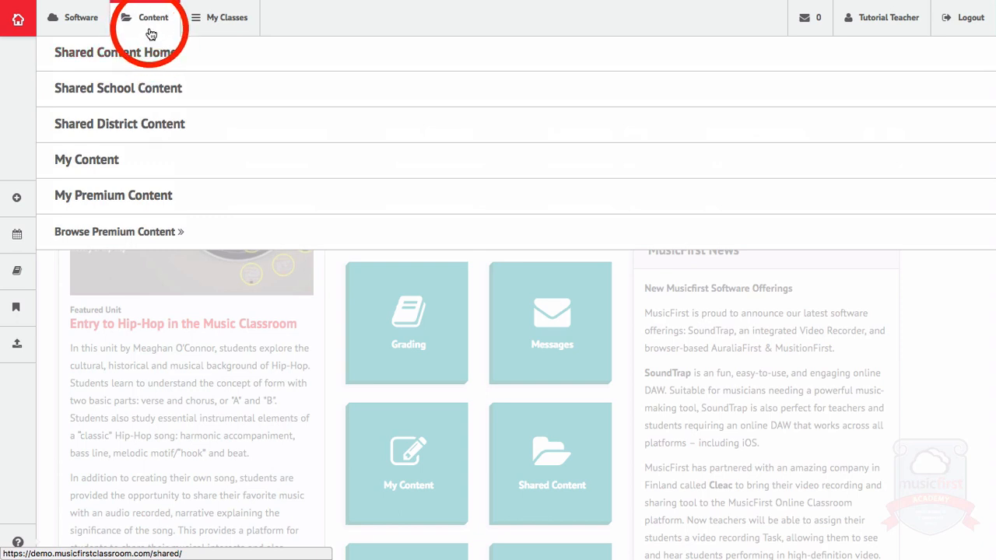
pyautogui.click(157, 47)
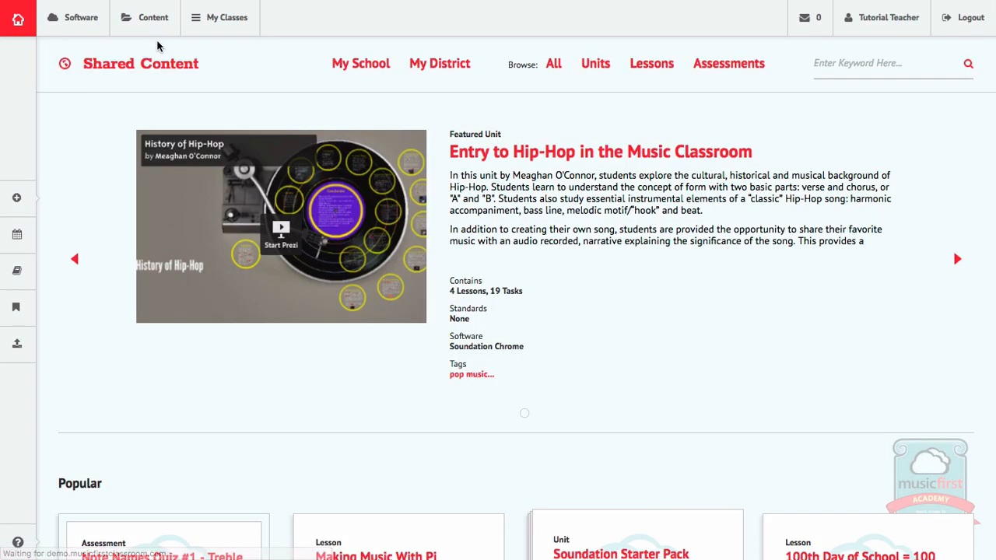
pyautogui.click(596, 77)
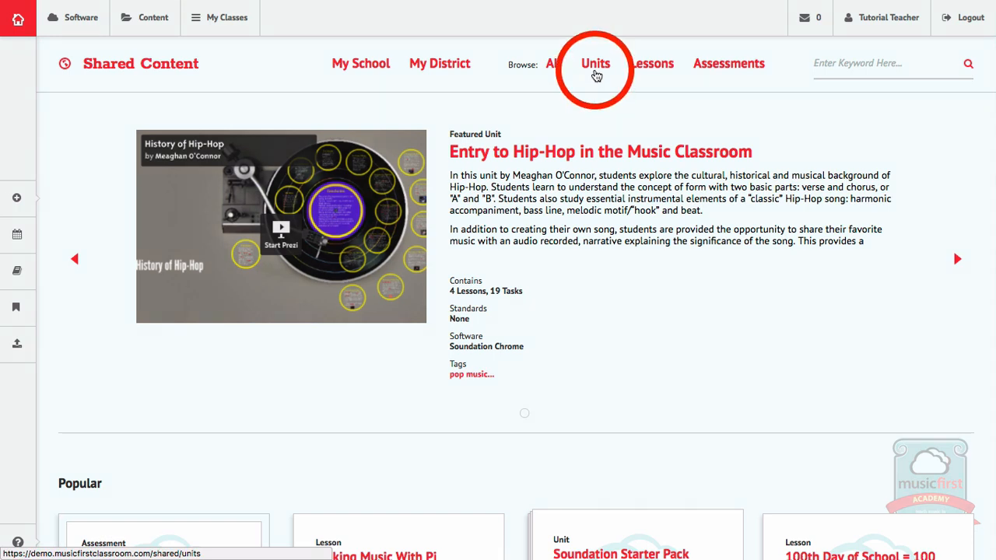
pyautogui.click(651, 76)
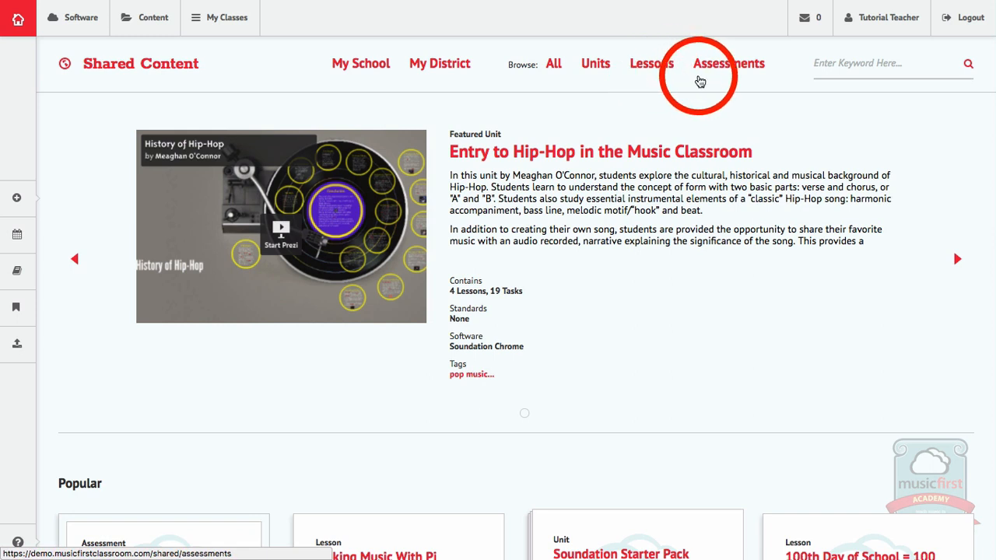
pyautogui.click(595, 65)
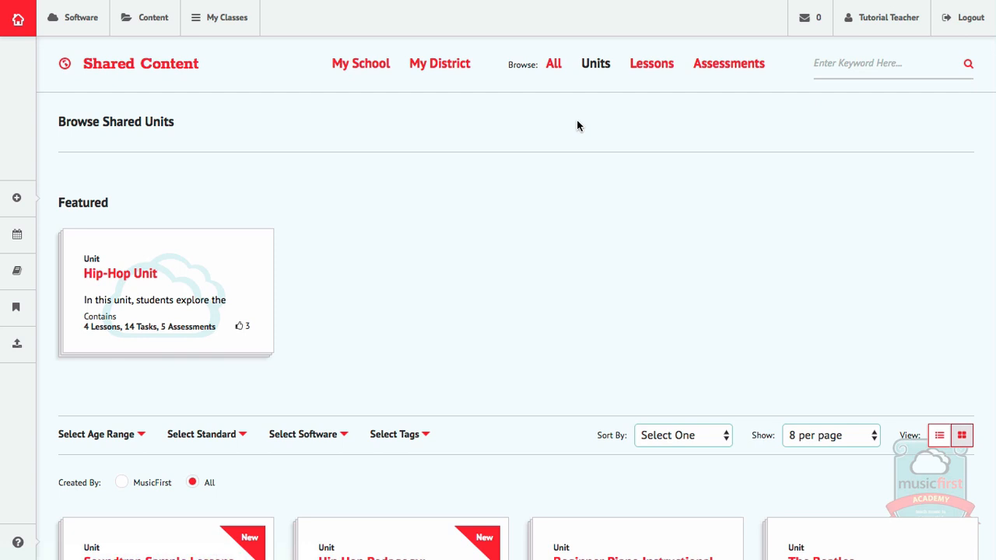
# Step: Open the featured Hip-Hop Unit and review its description, details and included lessons
pyautogui.click(147, 276)
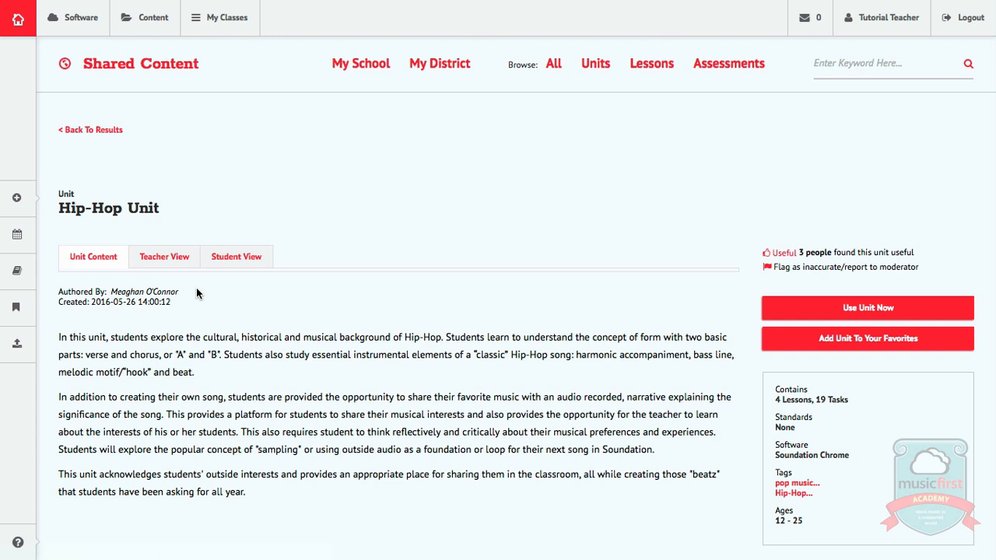
pyautogui.click(771, 402)
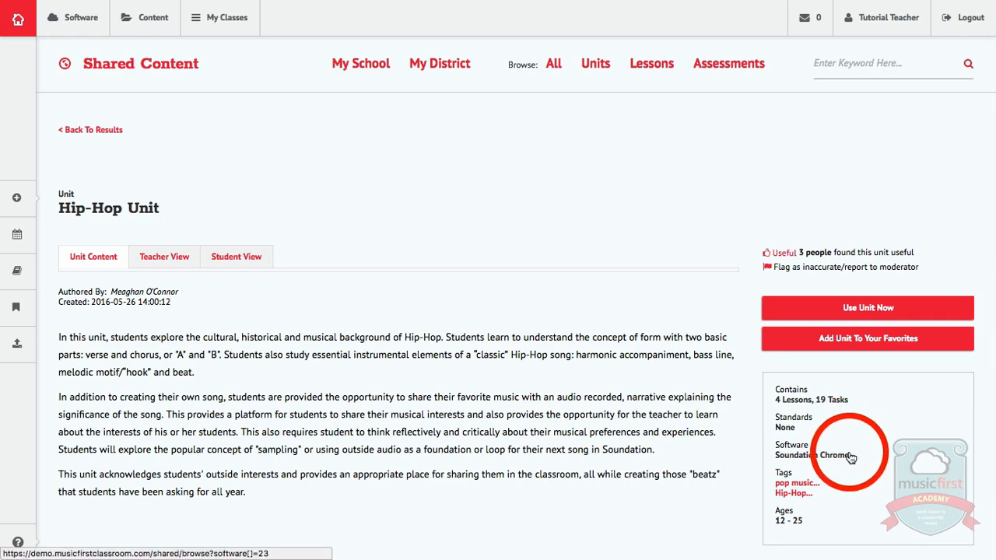
pyautogui.scroll(-6, 246, 58)
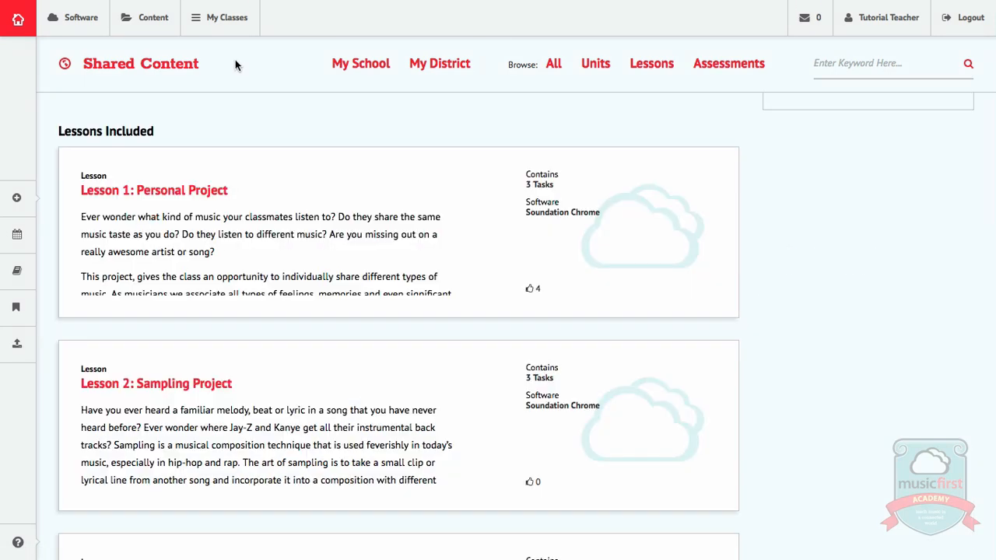
# Step: Open My Premium Content and look through the available premium titles and their descriptions
pyautogui.click(162, 35)
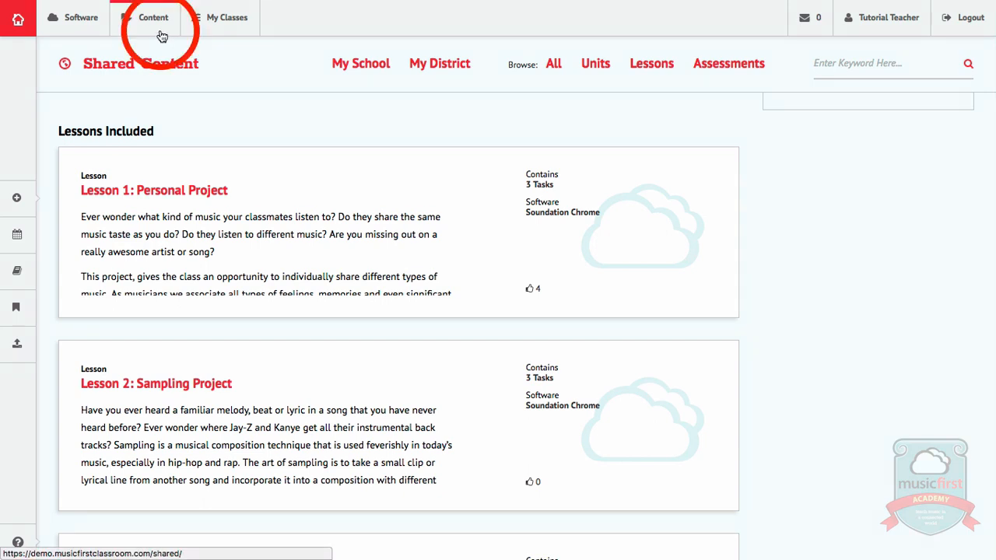
pyautogui.click(154, 199)
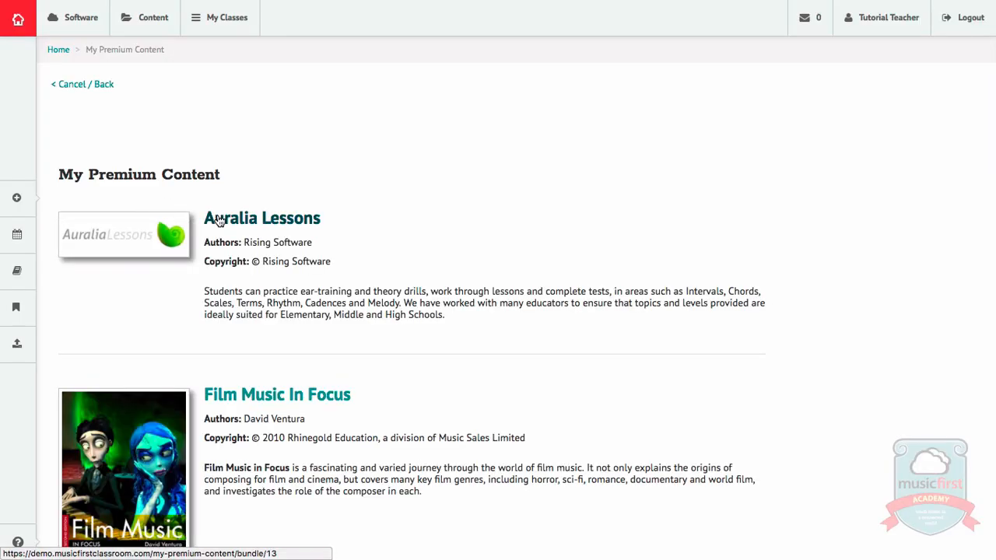
pyautogui.scroll(-1, 263, 284)
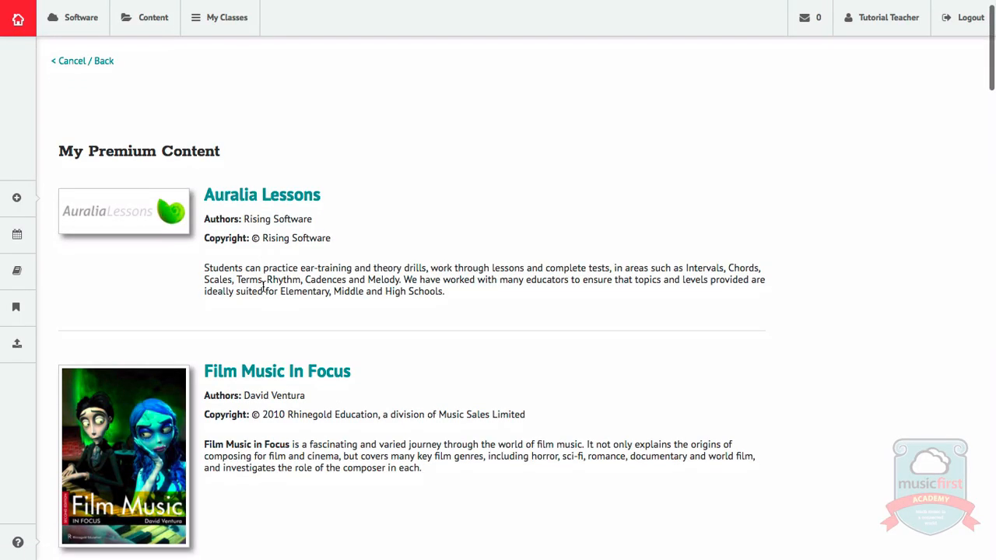
pyautogui.scroll(-3, 263, 285)
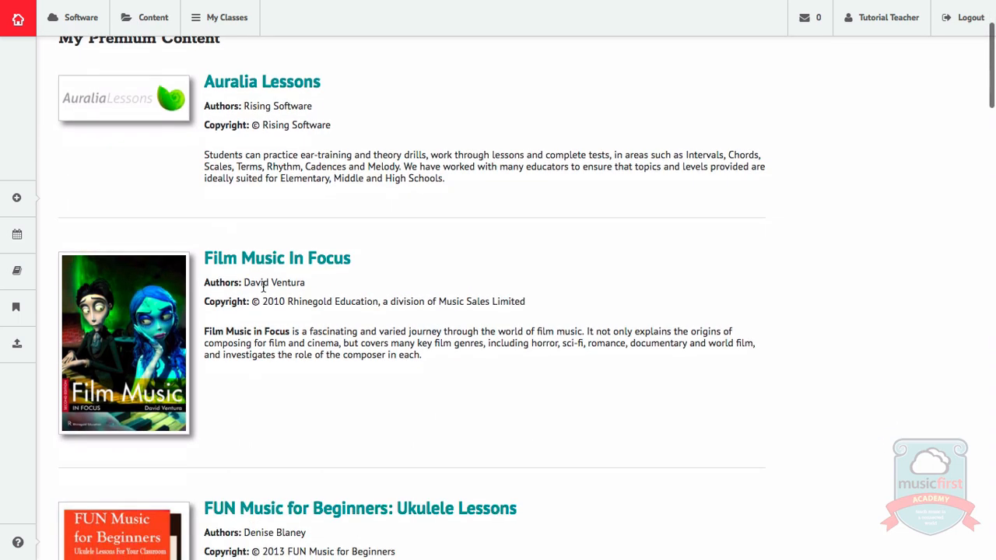
pyautogui.scroll(-3, 263, 284)
pyautogui.scroll(-1, 263, 286)
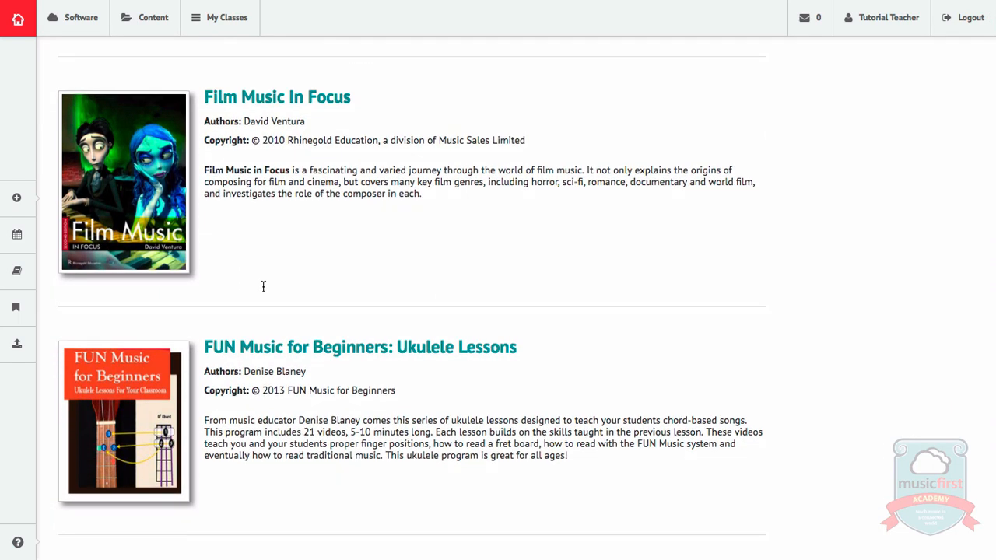
pyautogui.scroll(-3, 263, 286)
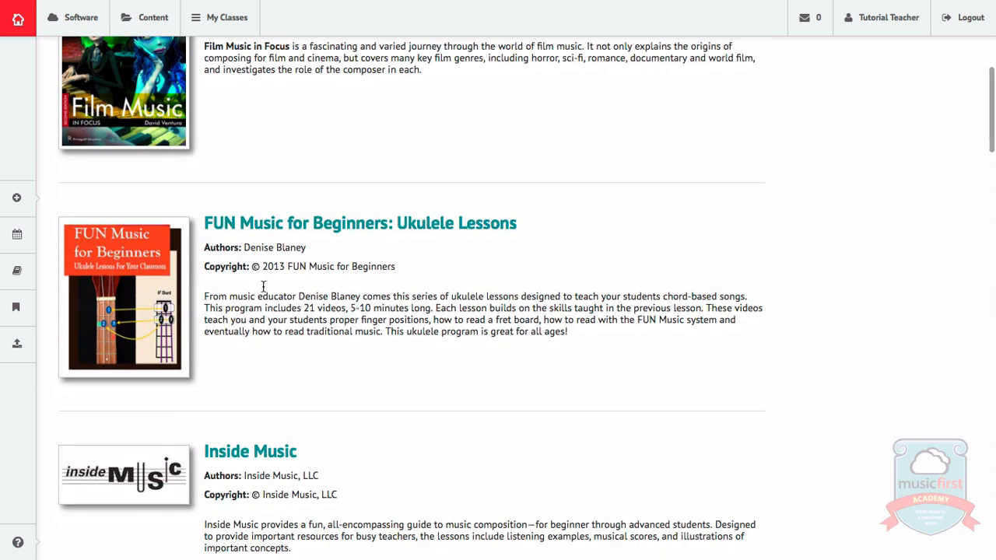
pyautogui.scroll(8, 262, 286)
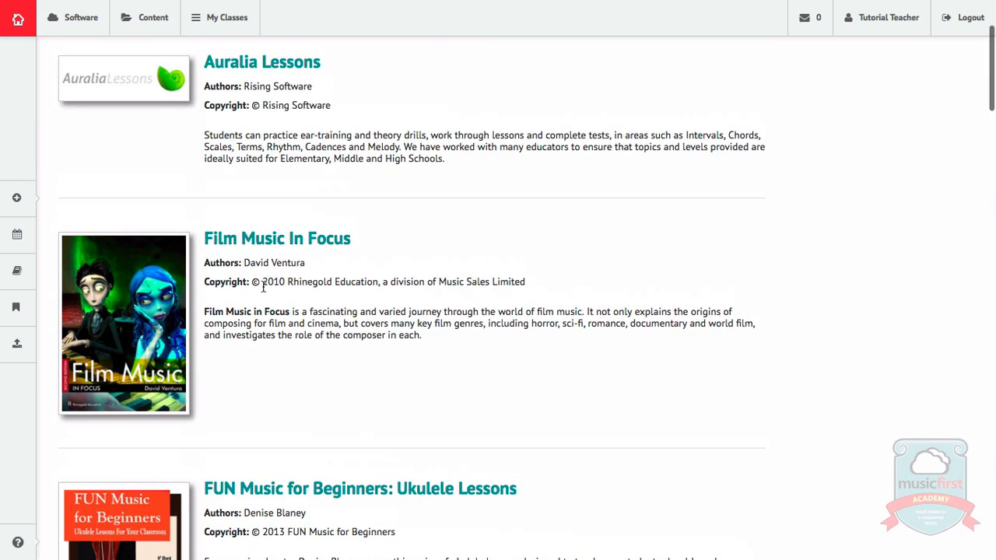
pyautogui.scroll(2, 263, 286)
# Step: Create a new class titled "Titled Class" with the start date 2017-03-01
pyautogui.click(215, 62)
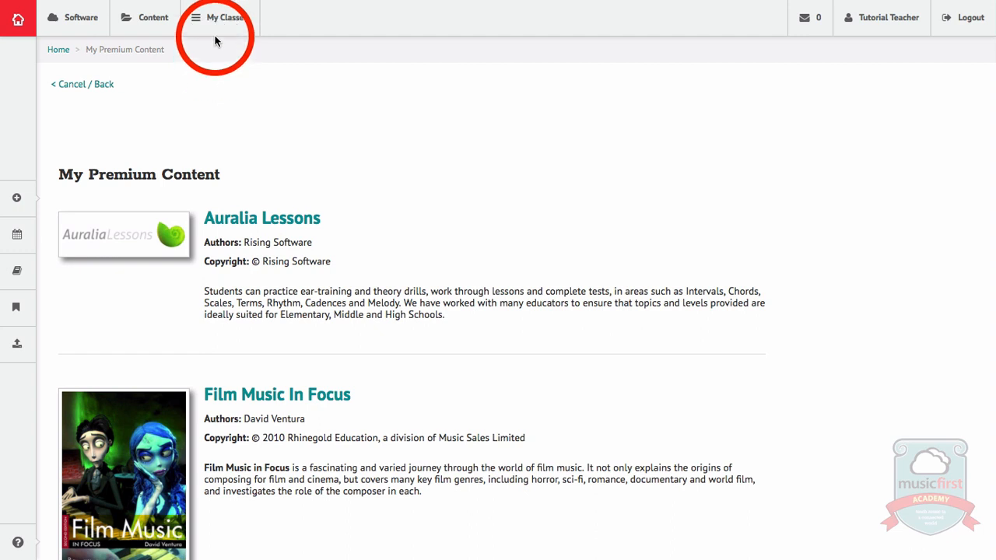
pyautogui.click(216, 35)
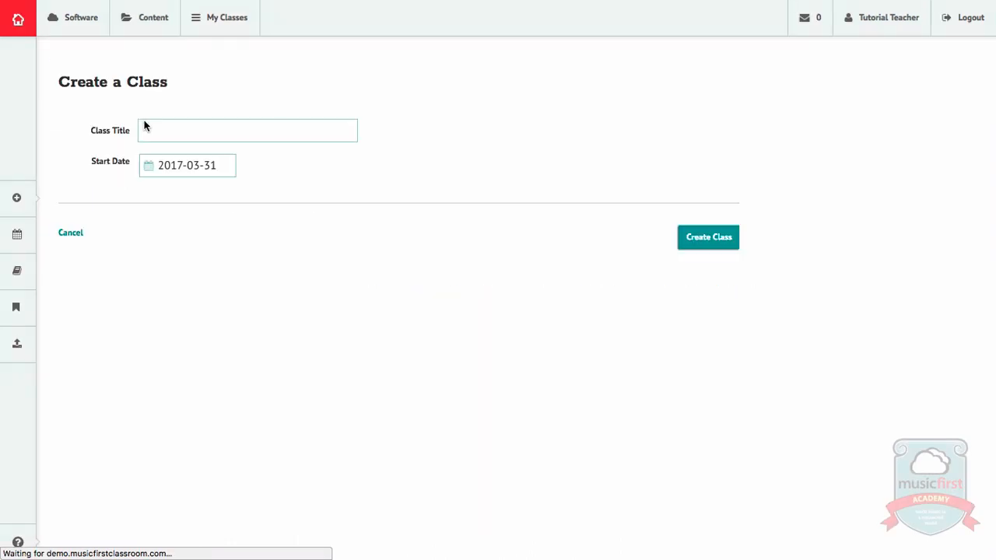
pyautogui.click(159, 131)
pyautogui.write('T')
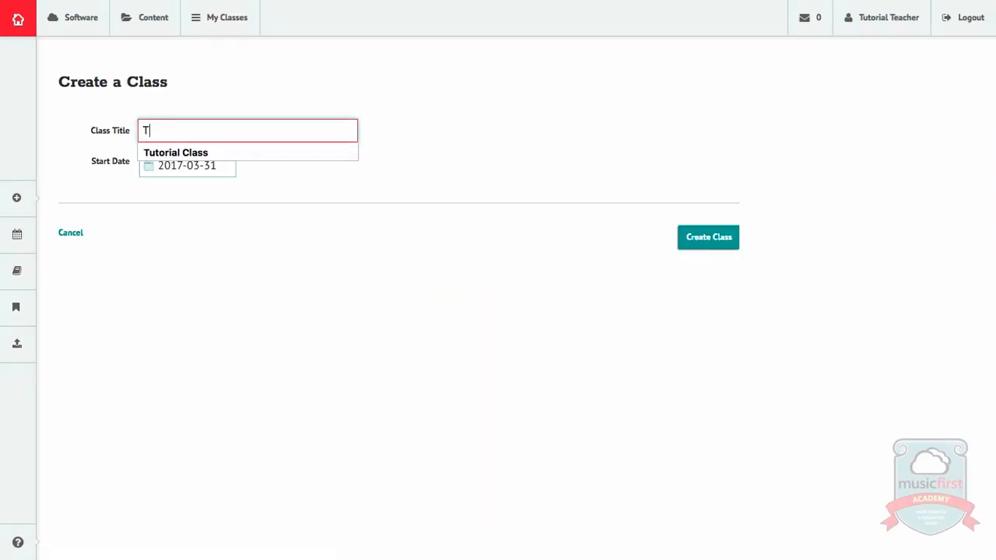
pyautogui.write('itled Class')
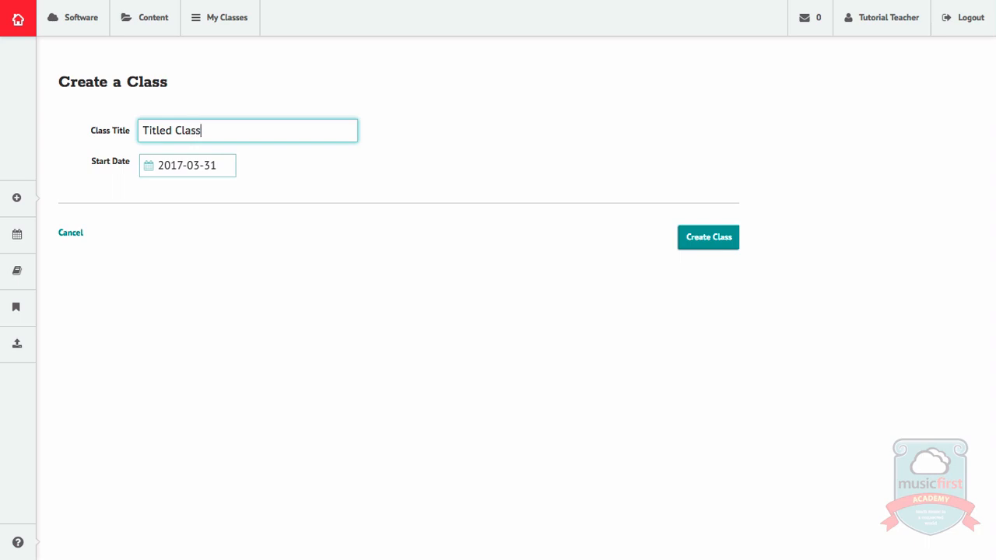
pyautogui.click(178, 161)
pyautogui.click(220, 236)
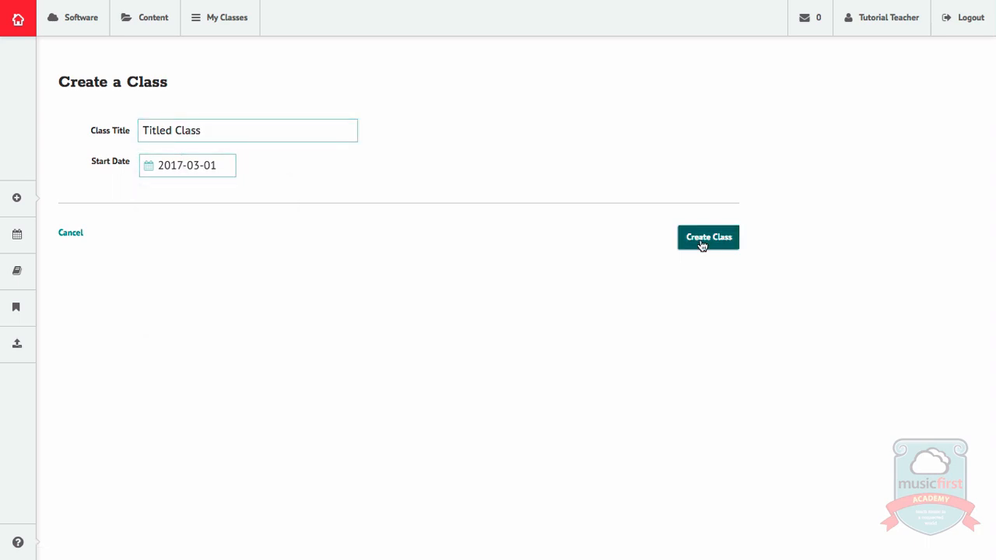
pyautogui.click(701, 245)
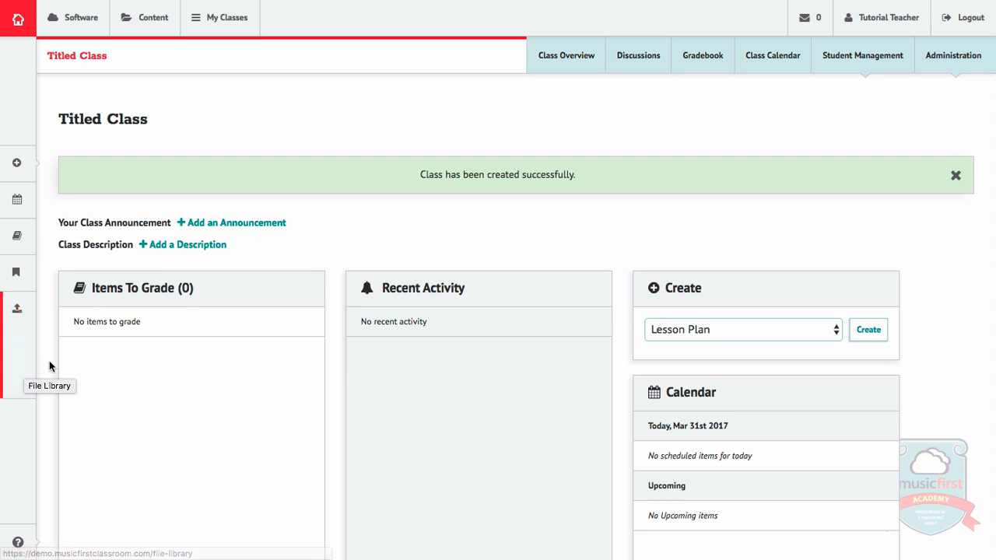
# Step: Open the Tutorial Class and go to its list of students for management
pyautogui.click(220, 17)
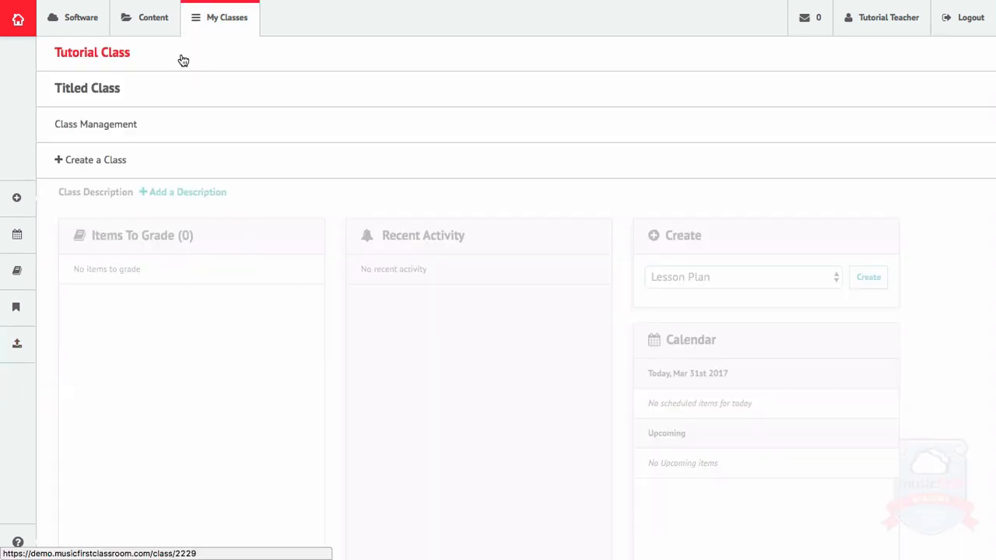
pyautogui.click(183, 60)
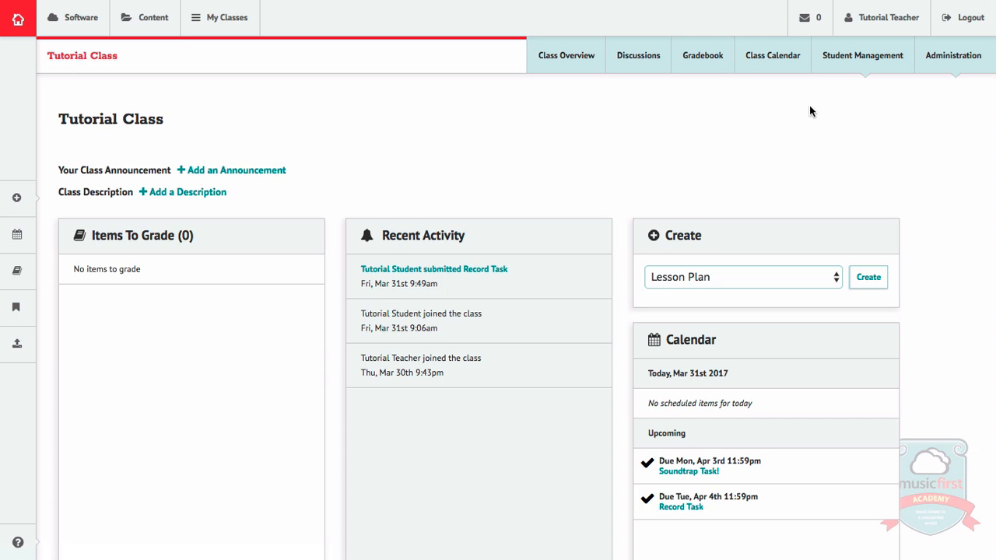
pyautogui.click(883, 70)
pyautogui.click(883, 72)
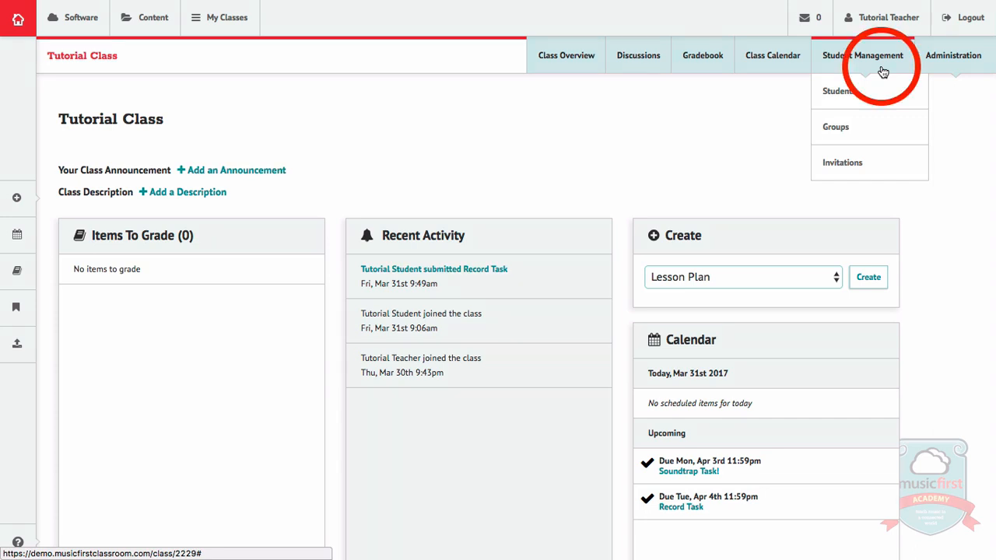
pyautogui.click(880, 90)
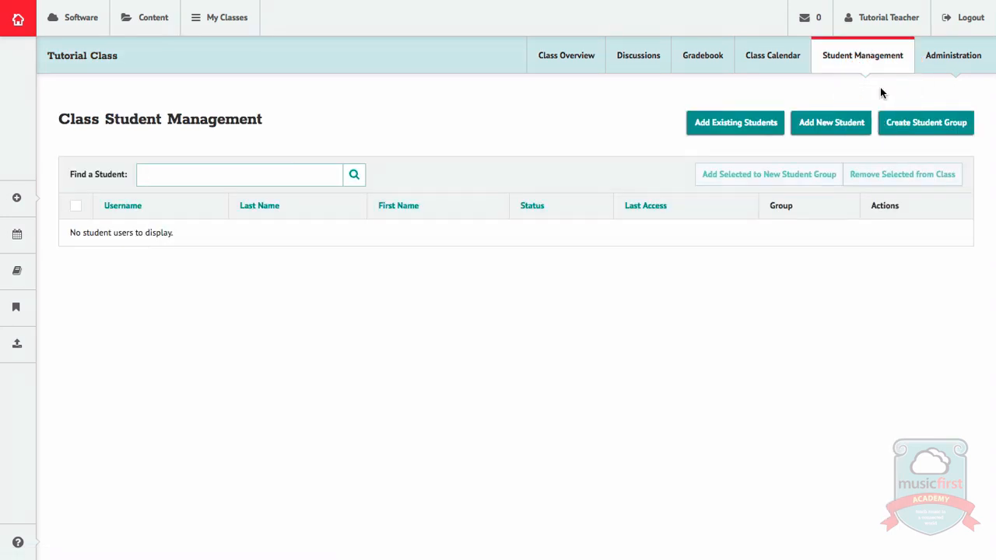
# Step: Search the existing students for "tutor" and add the matching tutorial student account to the Tutorial Class
pyautogui.click(729, 123)
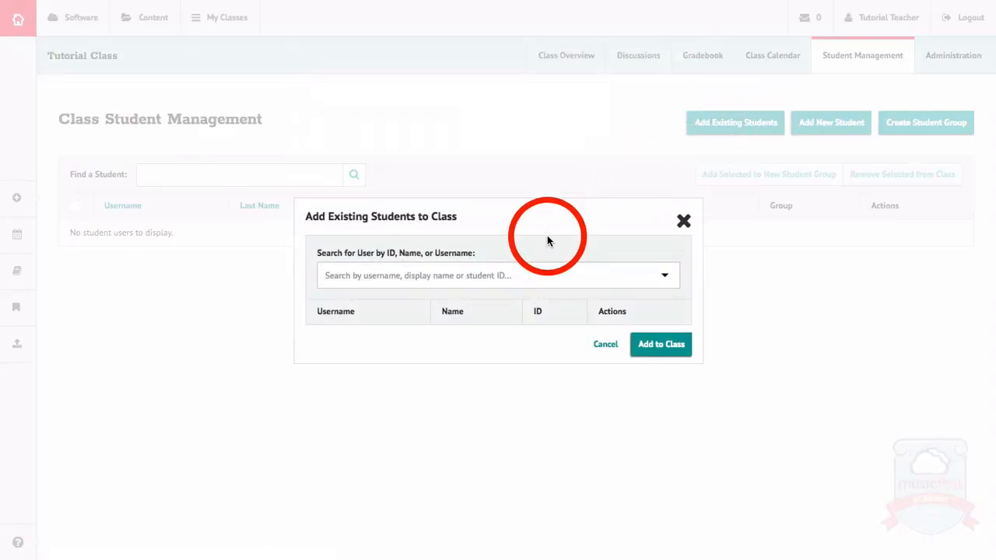
pyautogui.click(535, 273)
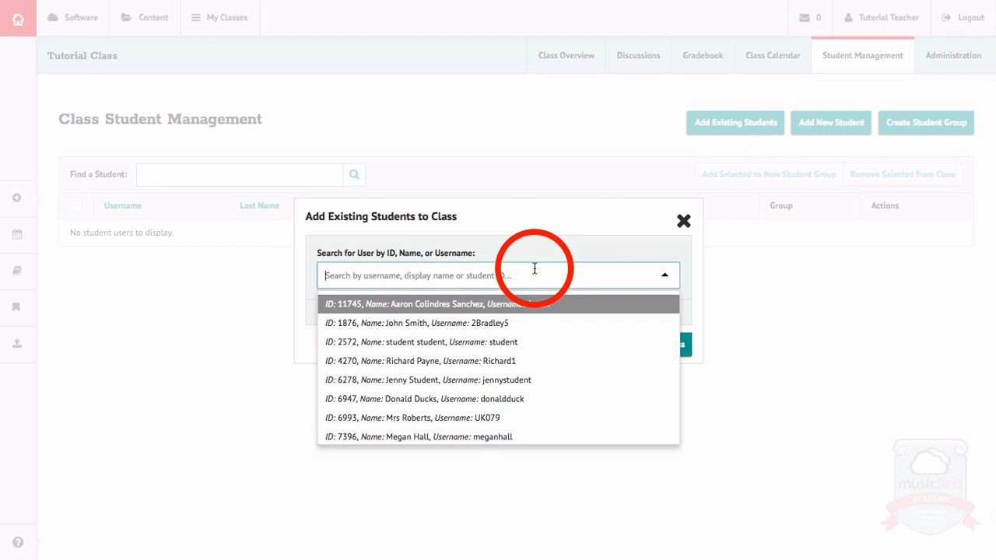
pyautogui.write('tutor')
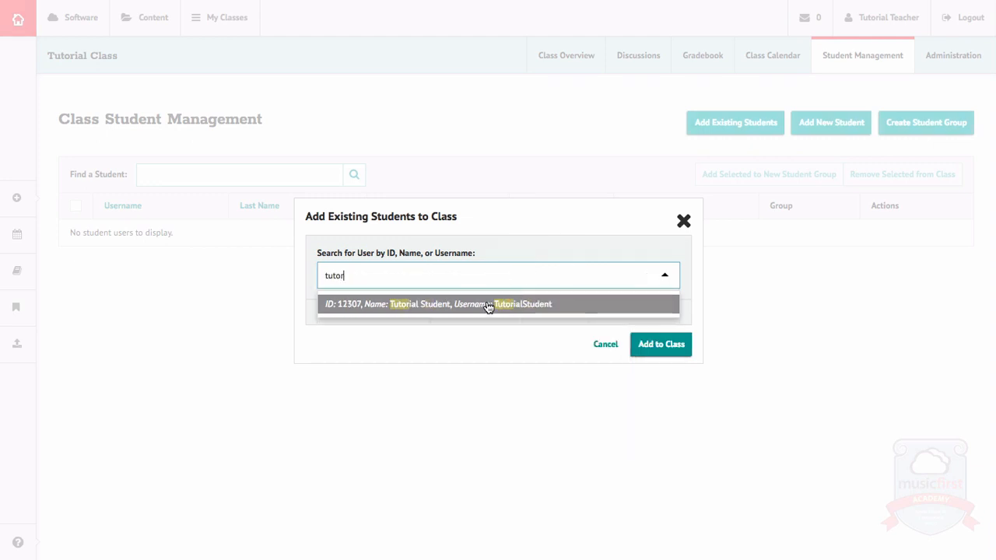
pyautogui.click(488, 305)
pyautogui.click(658, 362)
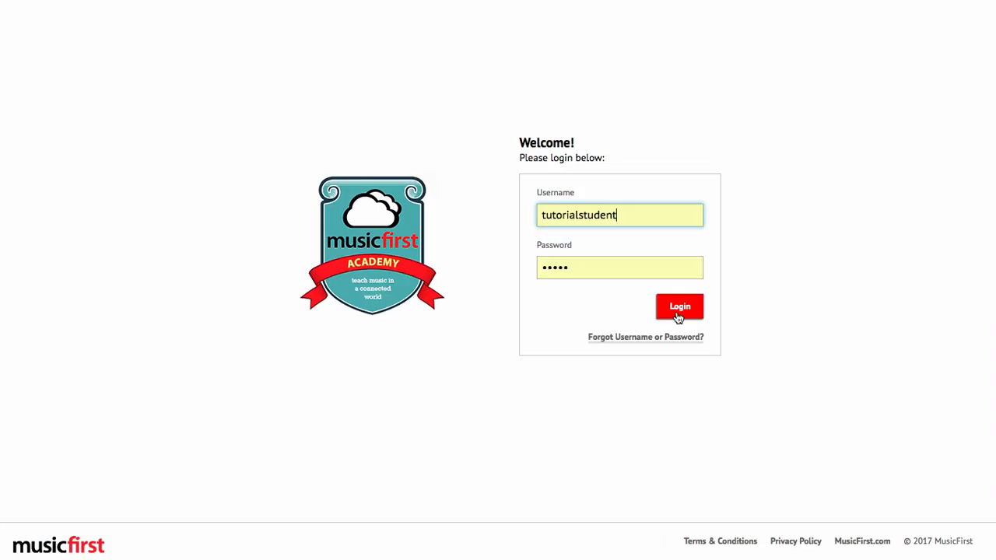
# Step: Log in with the student account and open the Tutorial Class from the student's class list
pyautogui.click(679, 307)
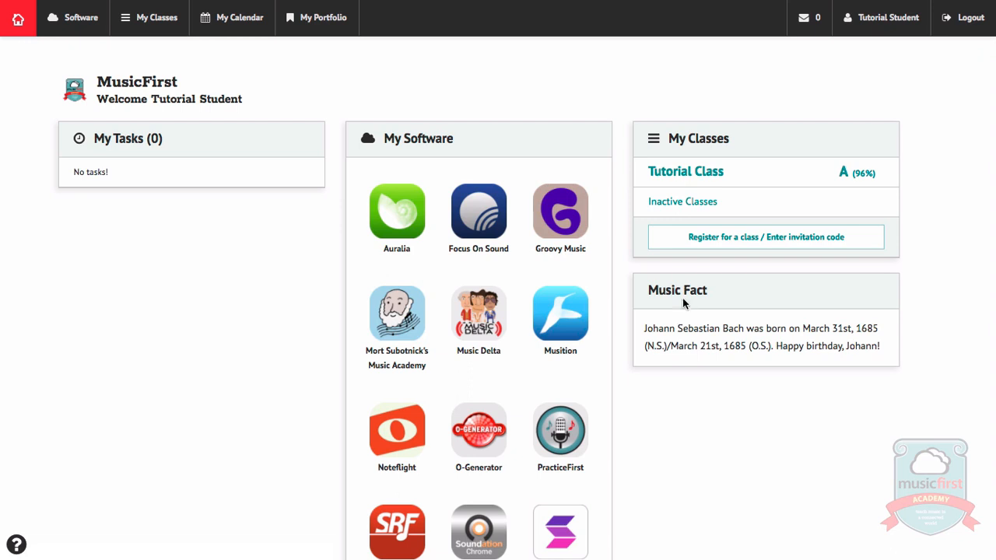
pyautogui.click(731, 172)
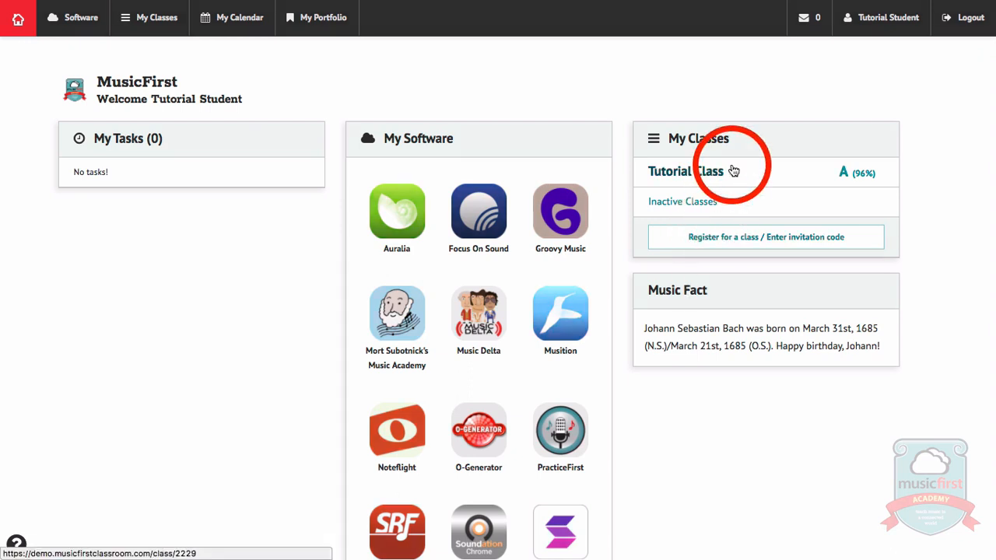
pyautogui.click(242, 170)
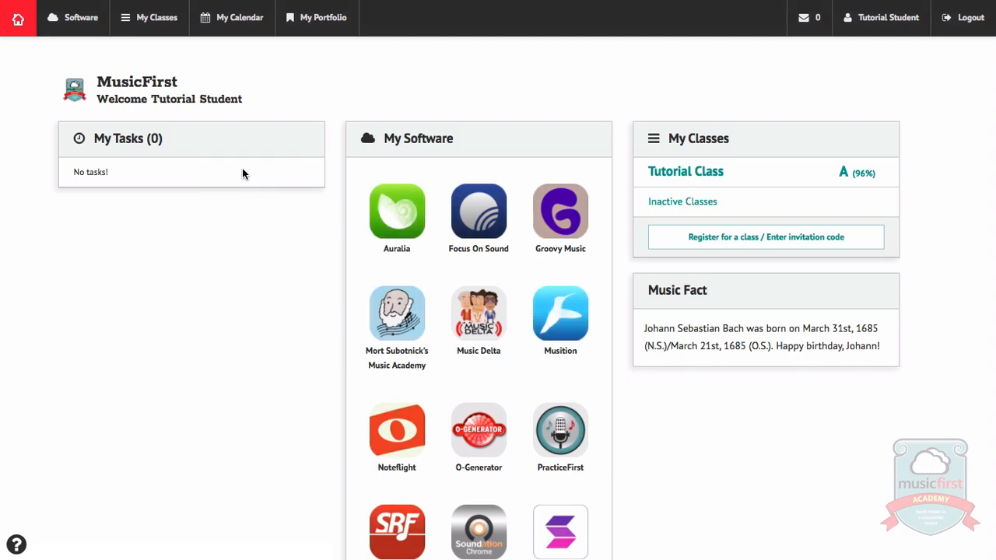
pyautogui.click(87, 31)
pyautogui.click(147, 33)
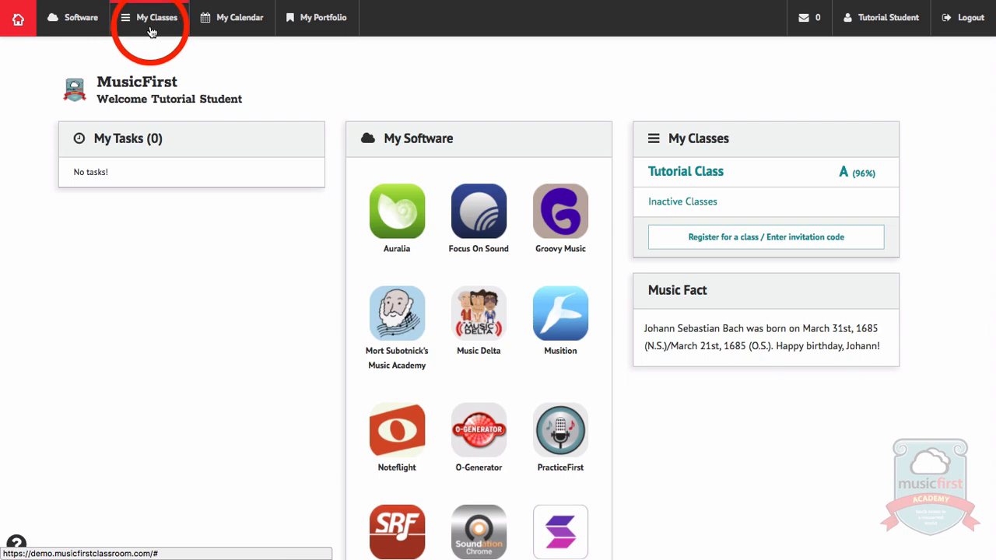
pyautogui.click(230, 32)
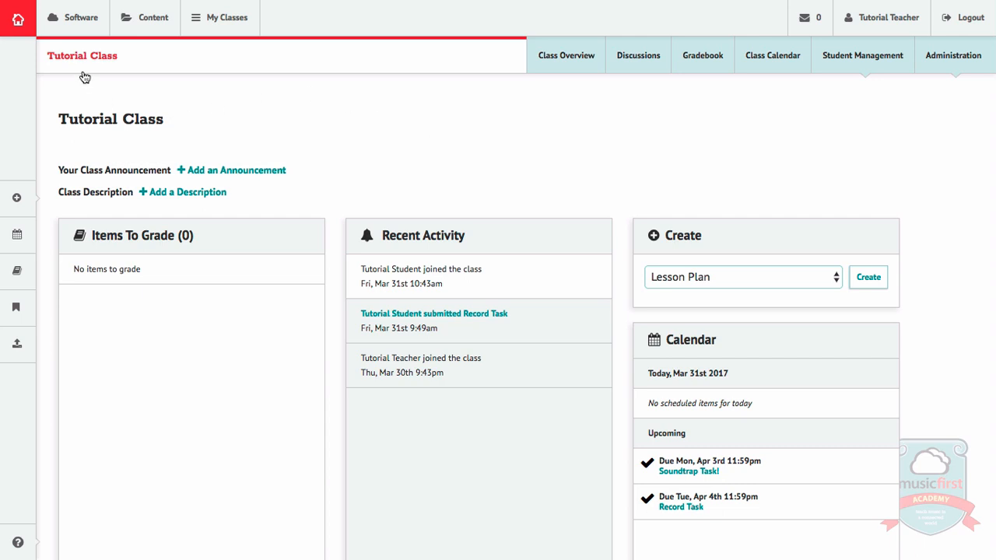
# Step: Start a new task for the Tutorial Class and title it "Record Task"
pyautogui.click(22, 200)
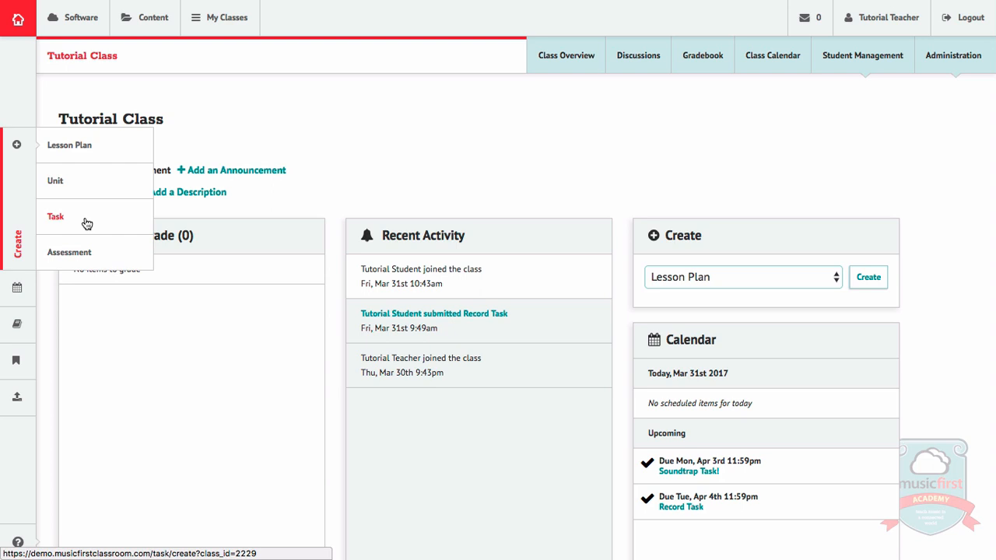
pyautogui.click(87, 223)
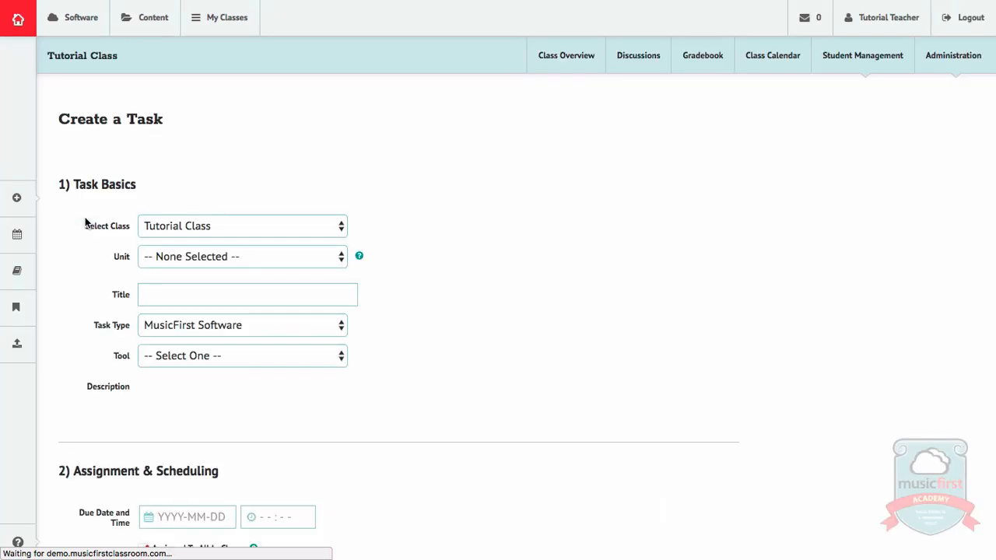
pyautogui.scroll(-1, 172, 263)
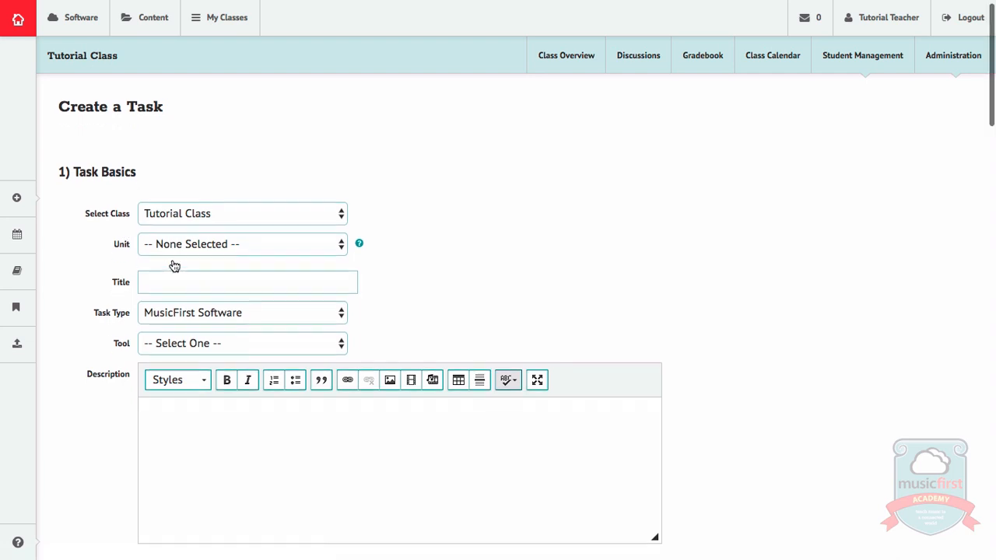
pyautogui.click(171, 261)
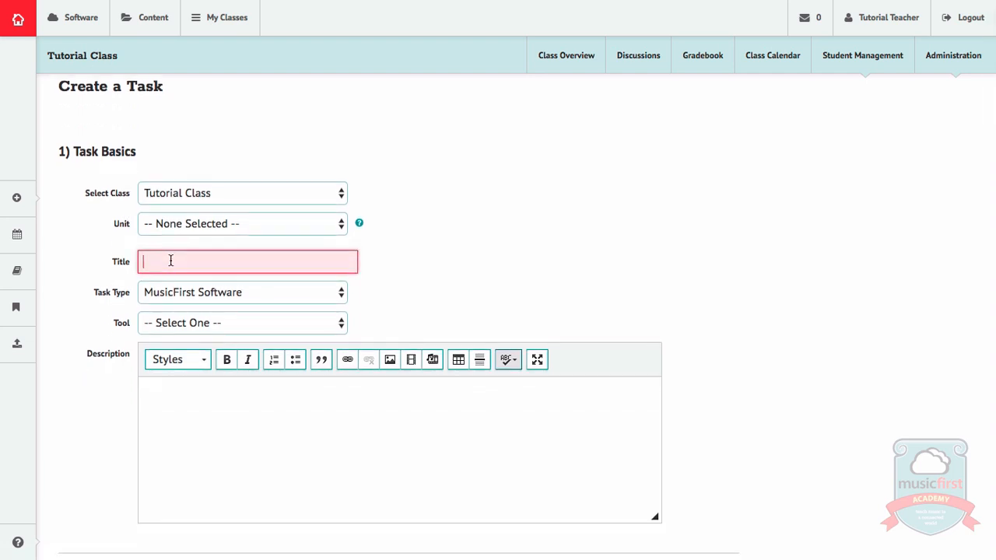
pyautogui.write('Record Task')
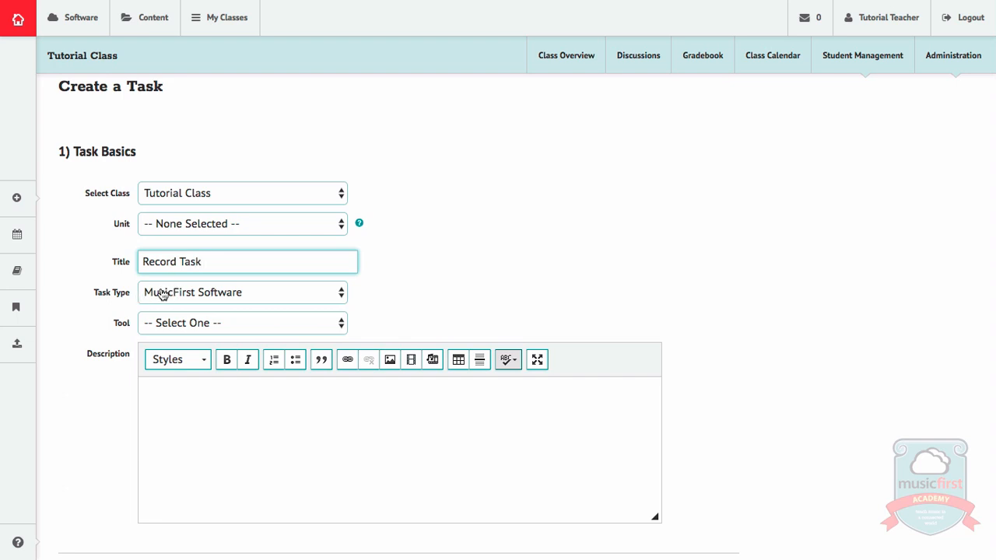
# Step: Set the task type to Record Audio and enter "1. directions" as the task description
pyautogui.click(259, 295)
pyautogui.click(259, 294)
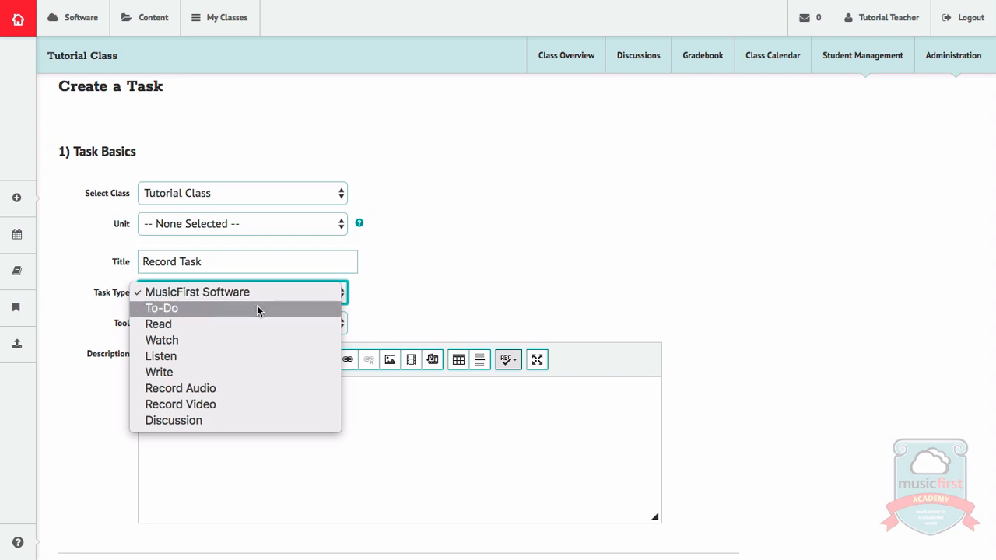
pyautogui.click(240, 323)
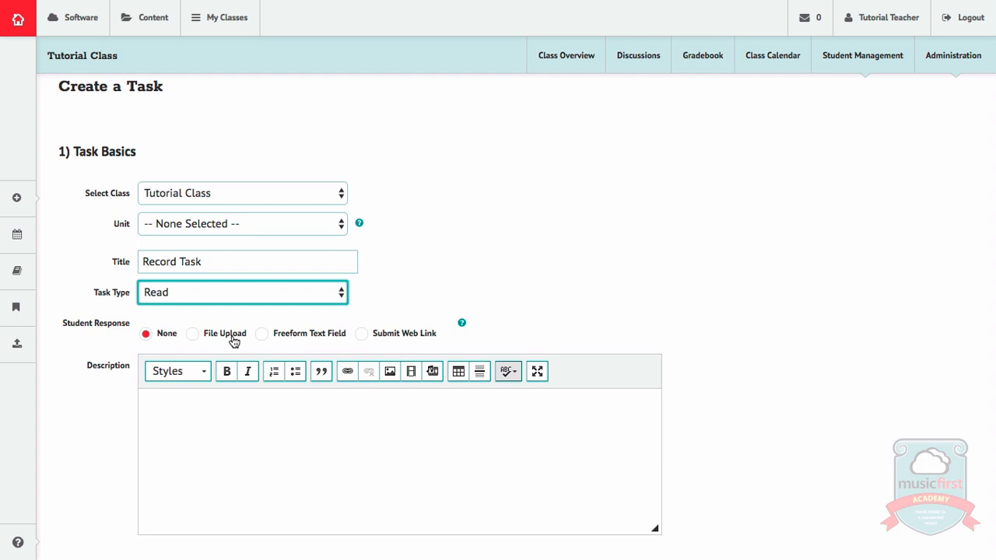
pyautogui.click(228, 293)
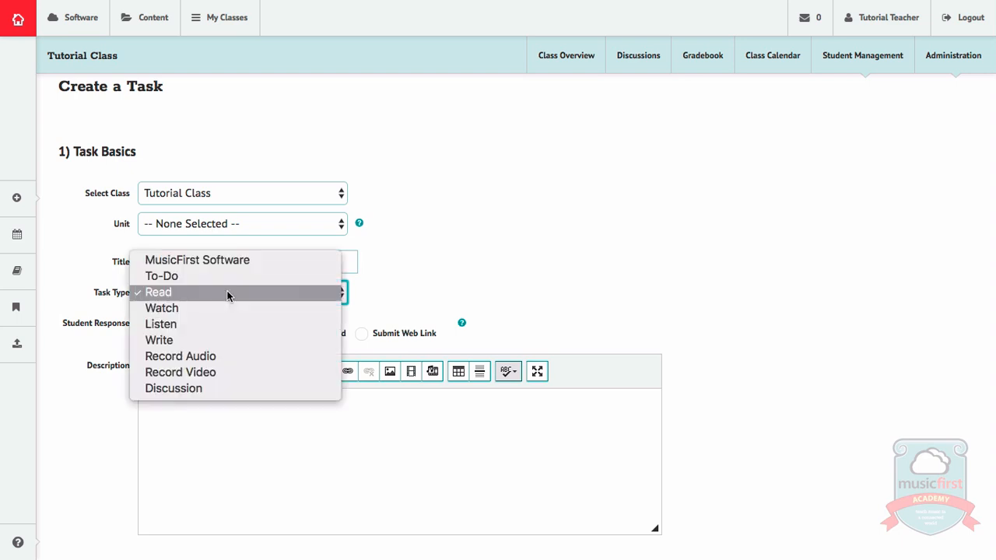
pyautogui.click(232, 355)
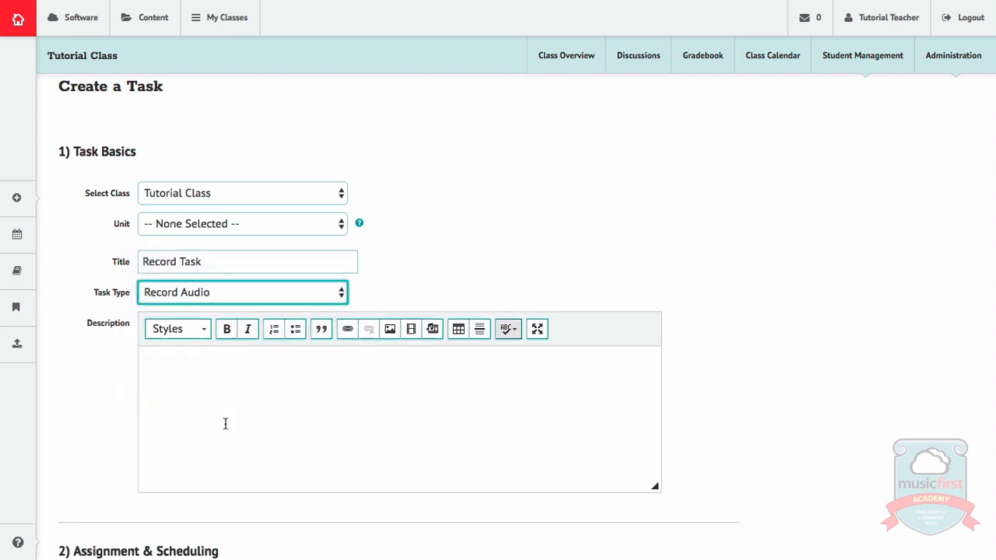
pyautogui.write('1. dire')
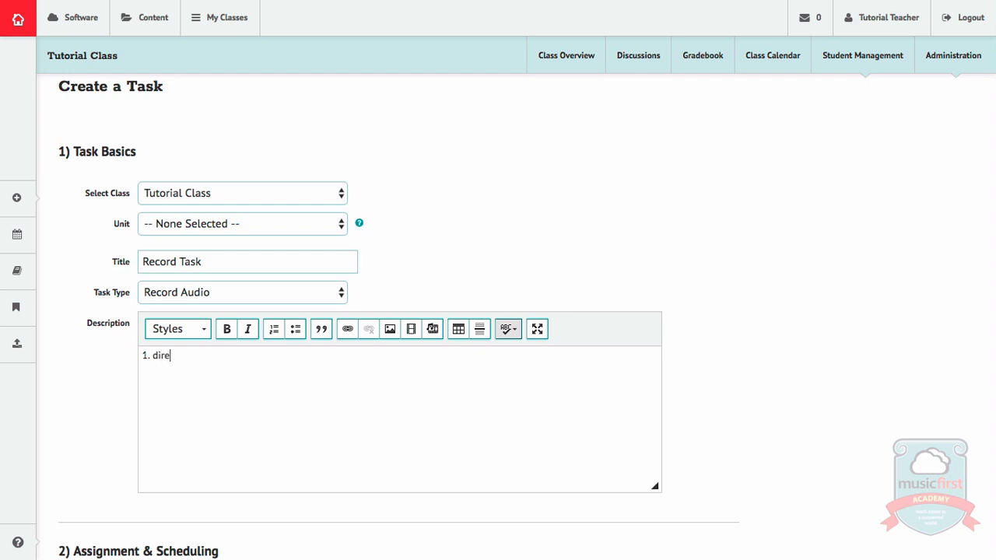
pyautogui.write('ctions')
# Step: Set the task's due date to 2017-04-04
pyautogui.scroll(-4, 251, 395)
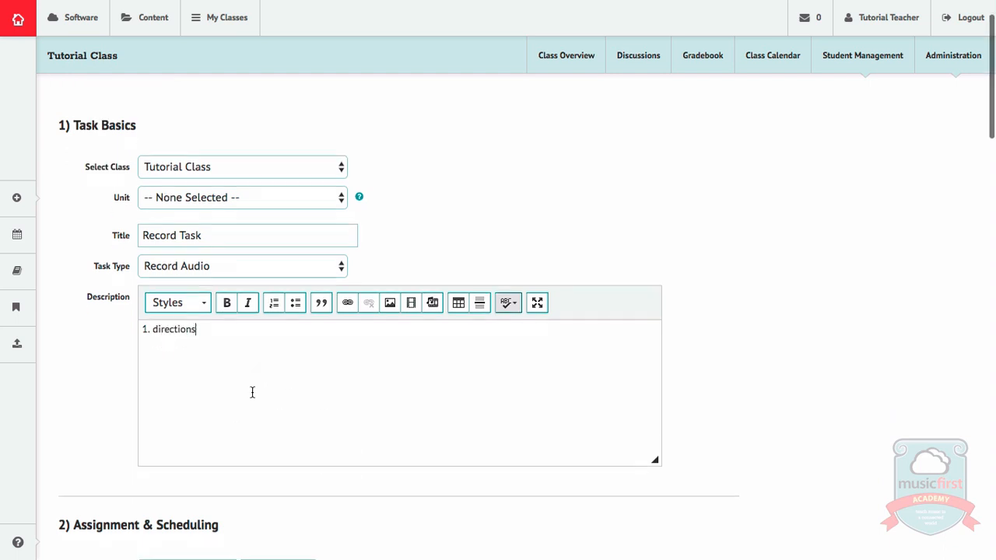
pyautogui.scroll(-3, 252, 395)
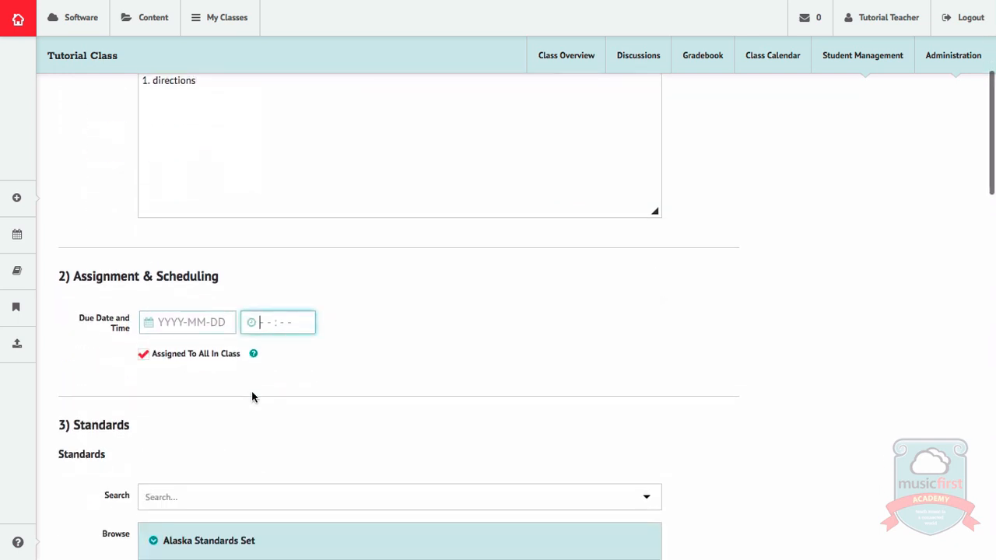
pyautogui.click(201, 320)
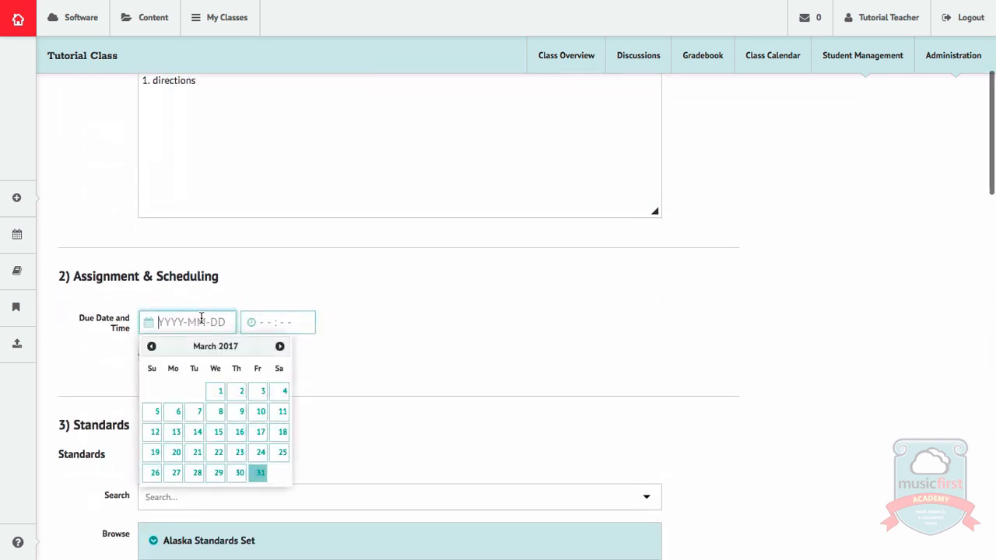
pyautogui.click(279, 346)
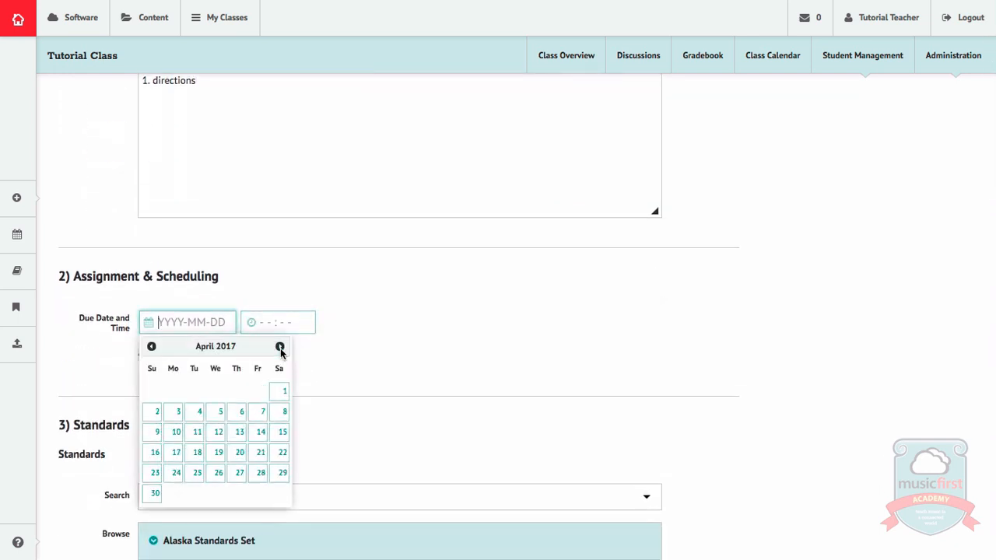
pyautogui.click(196, 413)
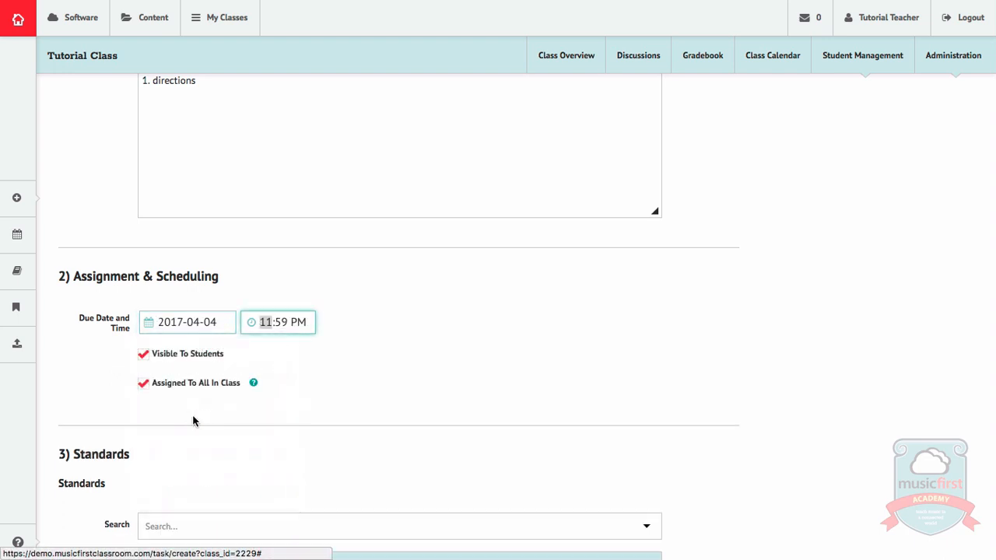
# Step: Turn the Visible To Students and Assigned To All In Class options off and back on
pyautogui.click(144, 356)
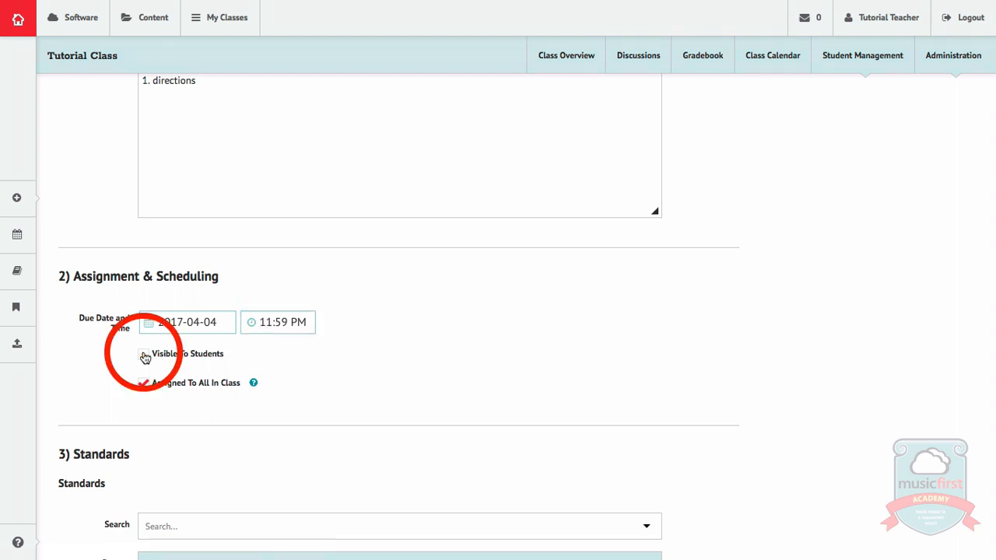
pyautogui.click(144, 384)
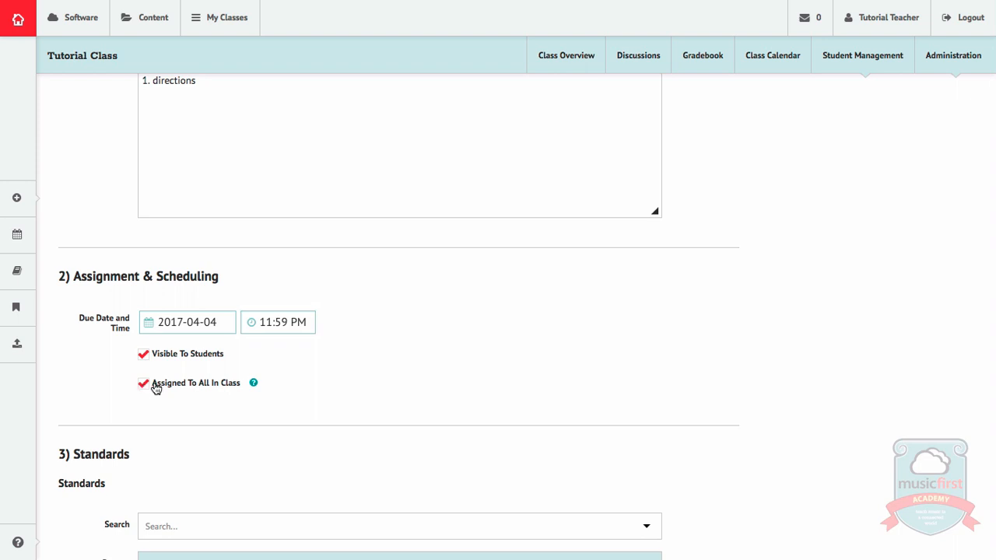
pyautogui.click(141, 386)
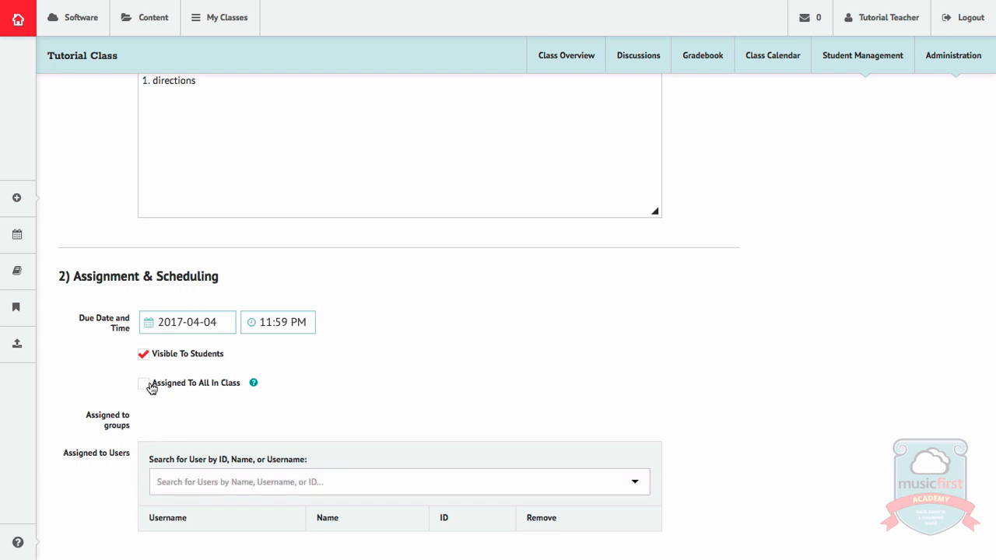
pyautogui.click(147, 385)
# Step: Add the task to the gradebook with a maximum of 10 points, leaving standards unassigned
pyautogui.scroll(-5, 208, 386)
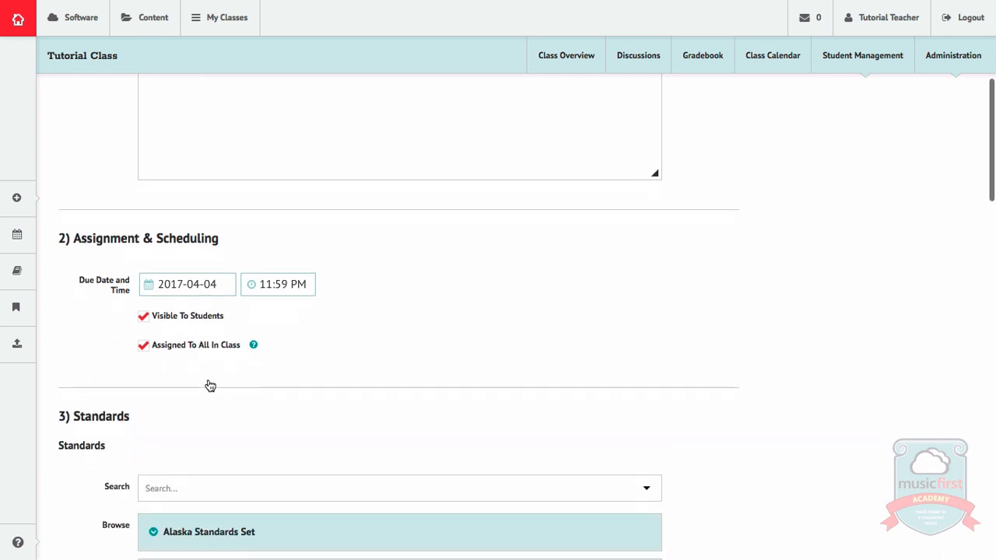
pyautogui.scroll(-10, 208, 385)
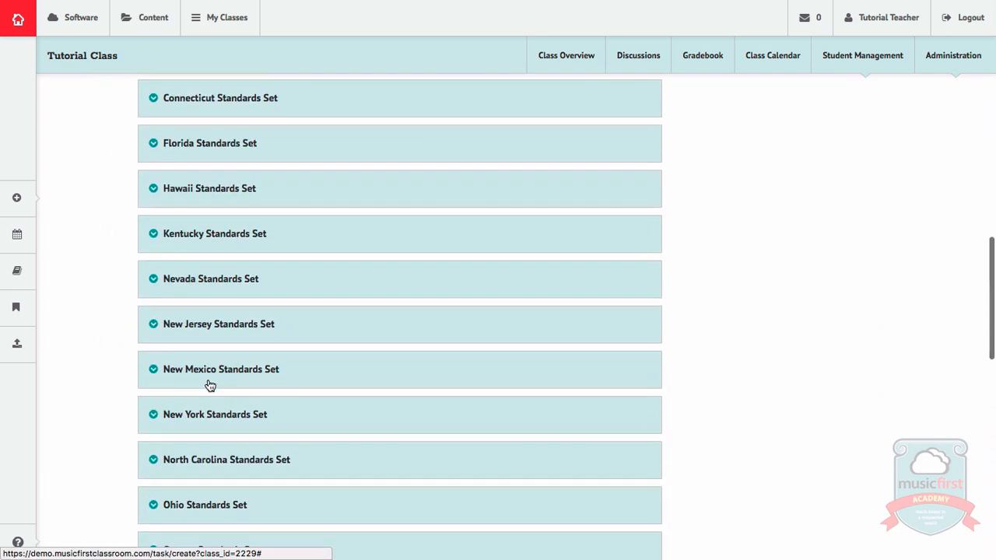
pyautogui.scroll(-7, 208, 382)
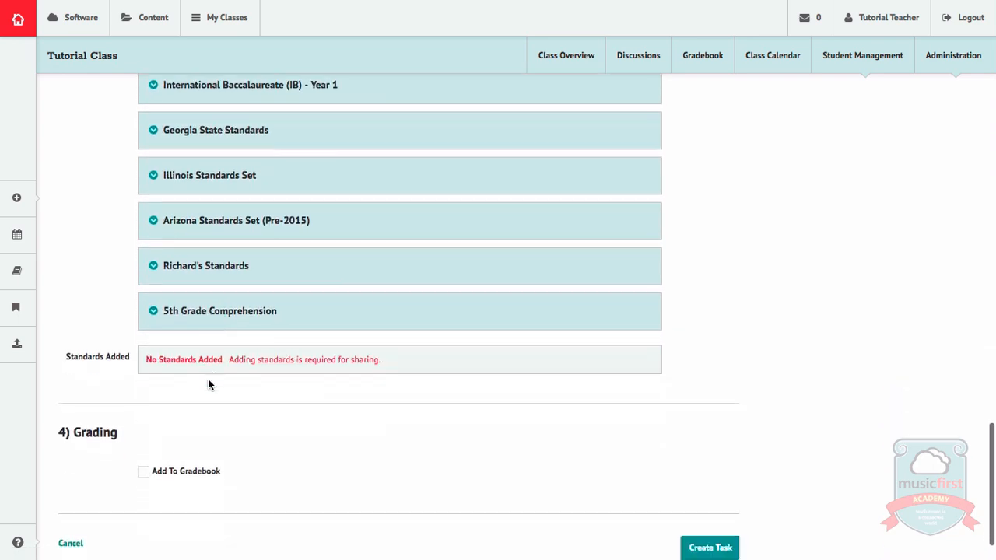
pyautogui.click(195, 445)
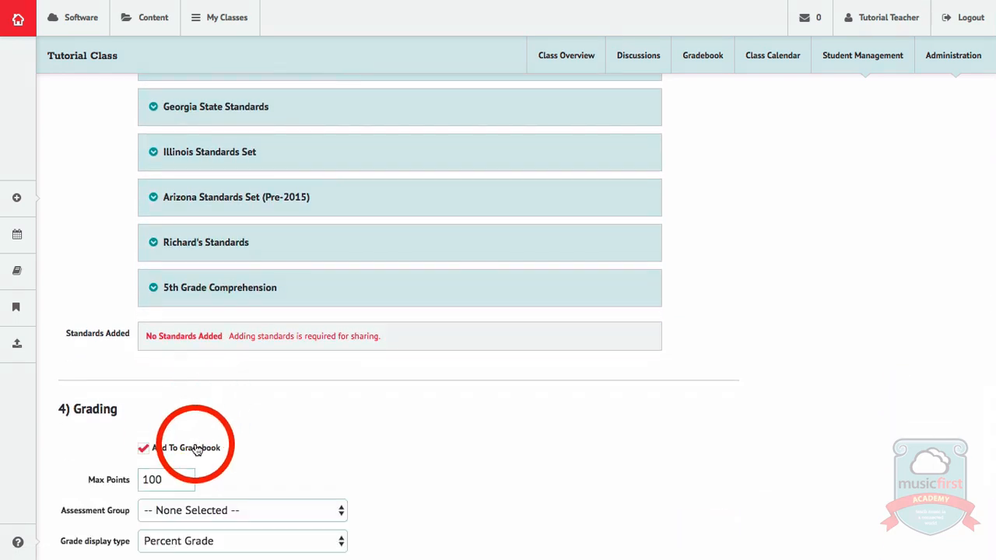
pyautogui.scroll(-2, 195, 445)
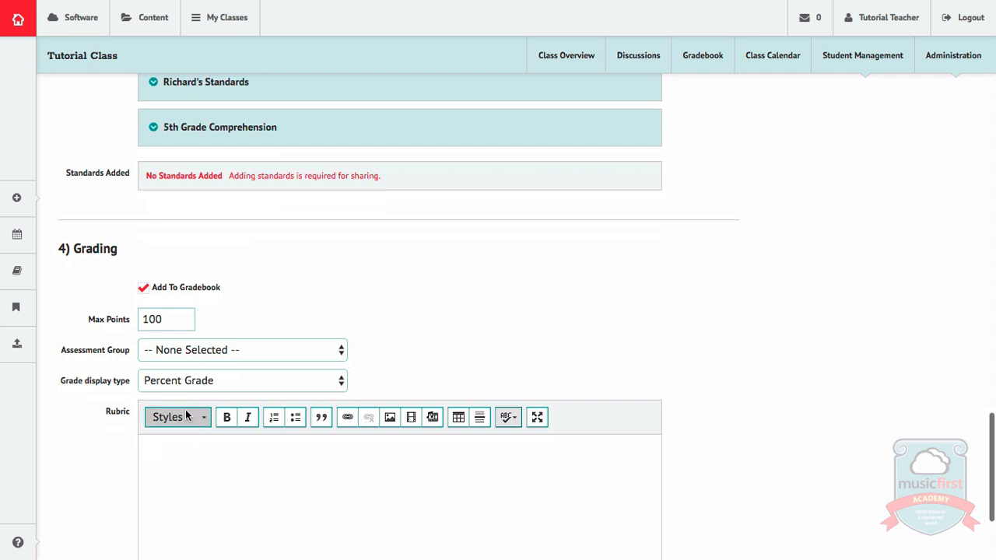
pyautogui.click(166, 322)
pyautogui.press('BackSpace')
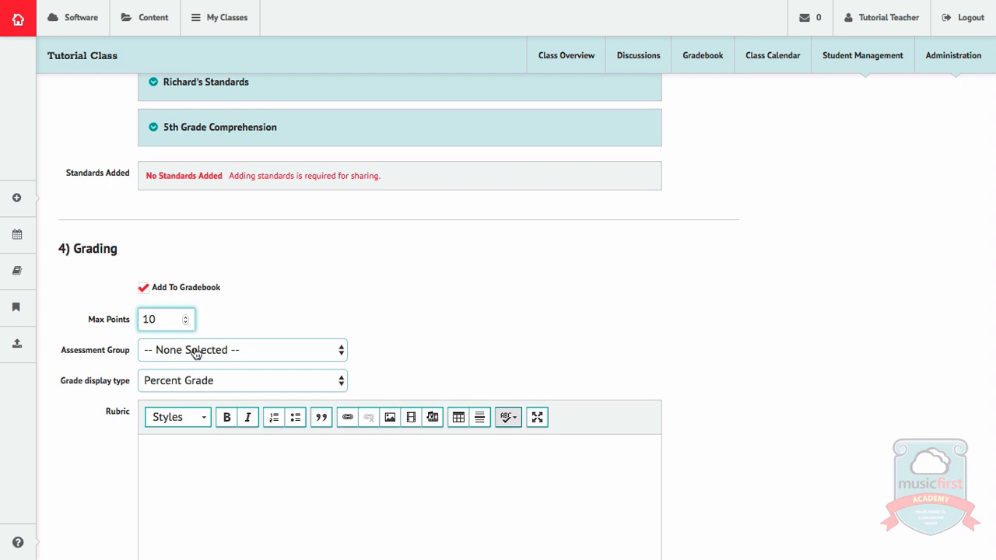
# Step: Keep Percent Grade as the grade display type and create the task
pyautogui.click(194, 382)
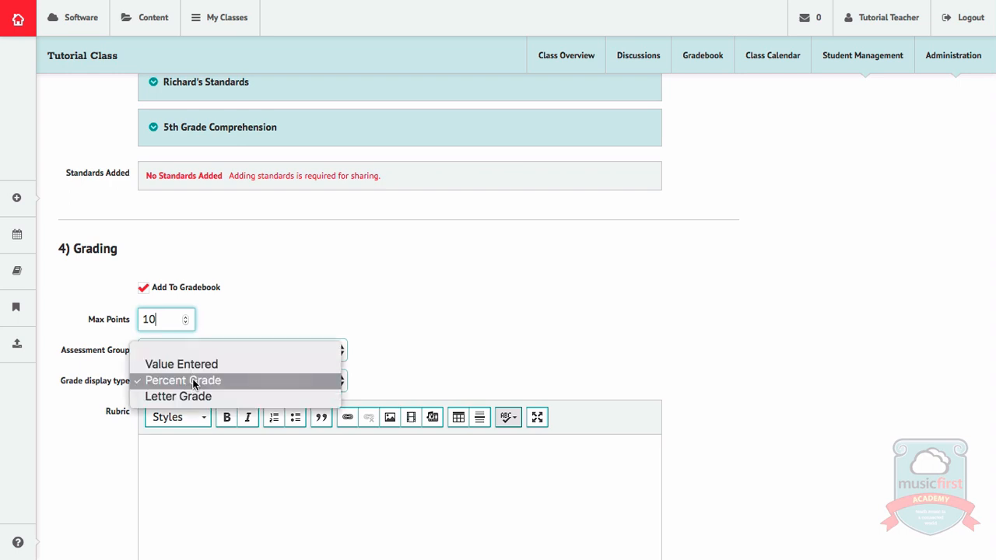
pyautogui.click(195, 448)
pyautogui.scroll(-3, 344, 458)
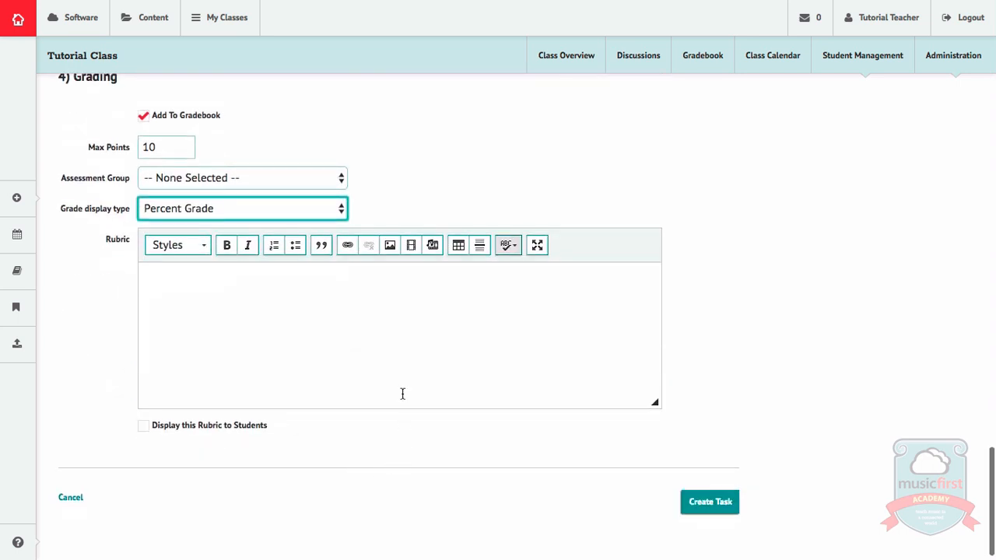
pyautogui.click(691, 507)
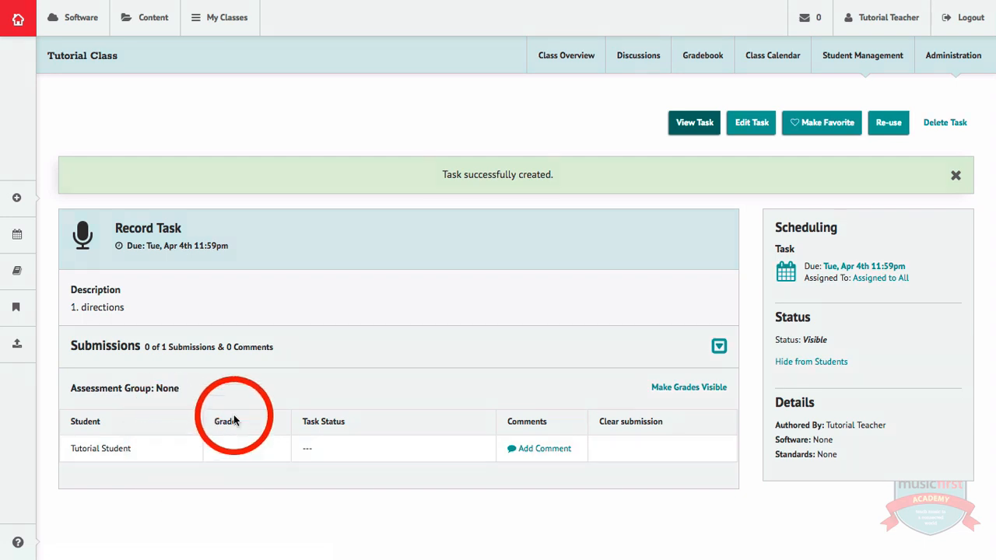
# Step: Examine the grade, status and comment fields in the new task's submissions table without entering a grade
pyautogui.click(233, 449)
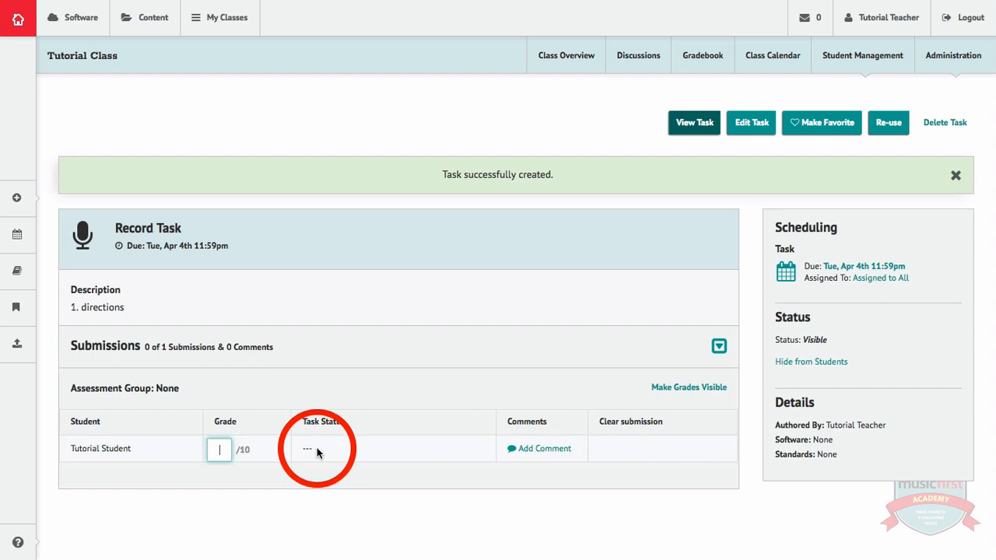
pyautogui.click(439, 460)
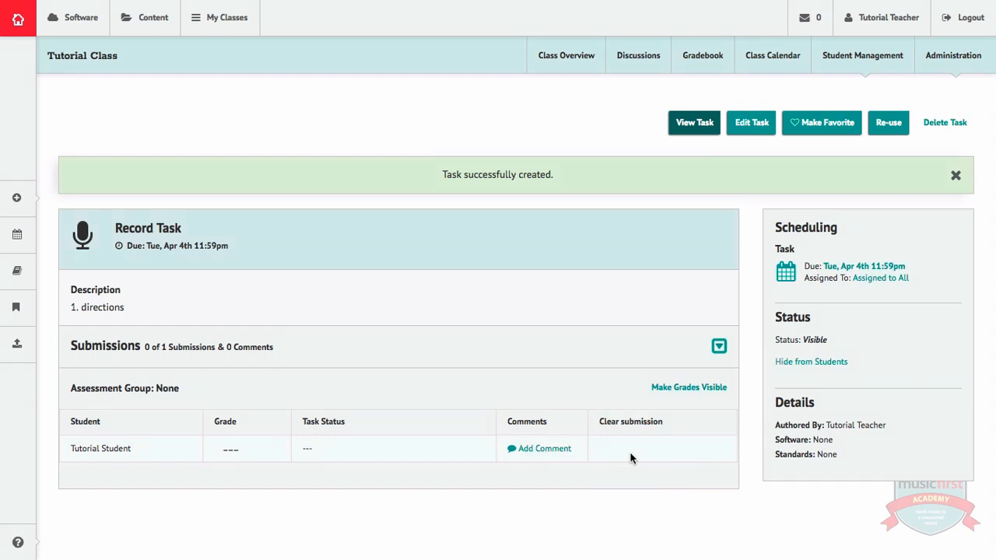
pyautogui.click(674, 393)
# Step: Go to the Tutorial Class overview and start creating another task from there
pyautogui.click(575, 64)
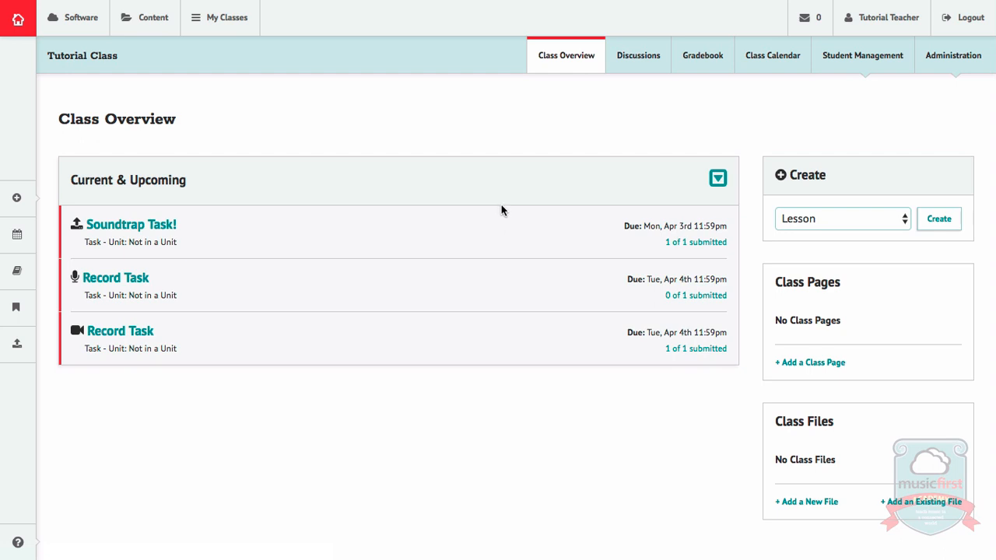
pyautogui.click(823, 221)
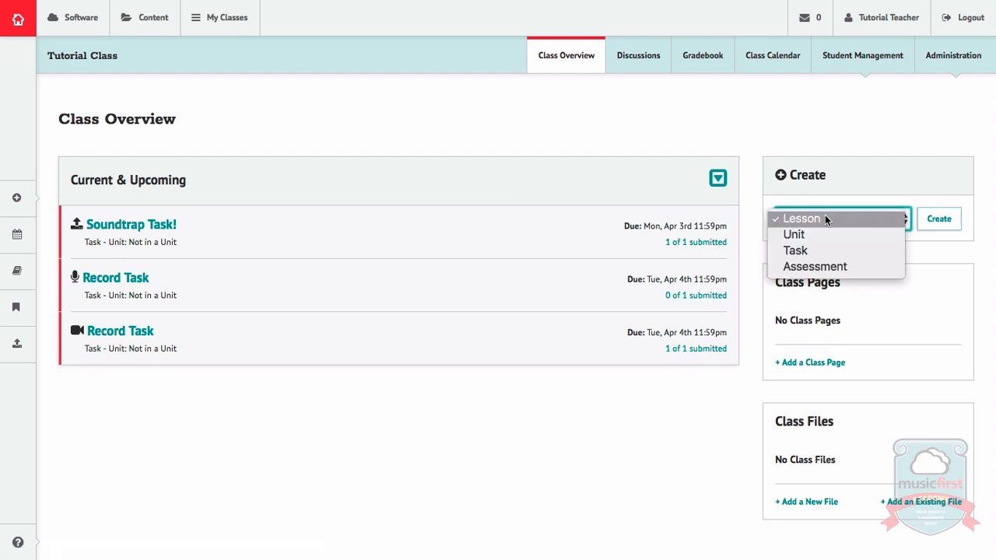
pyautogui.click(820, 249)
pyautogui.click(951, 224)
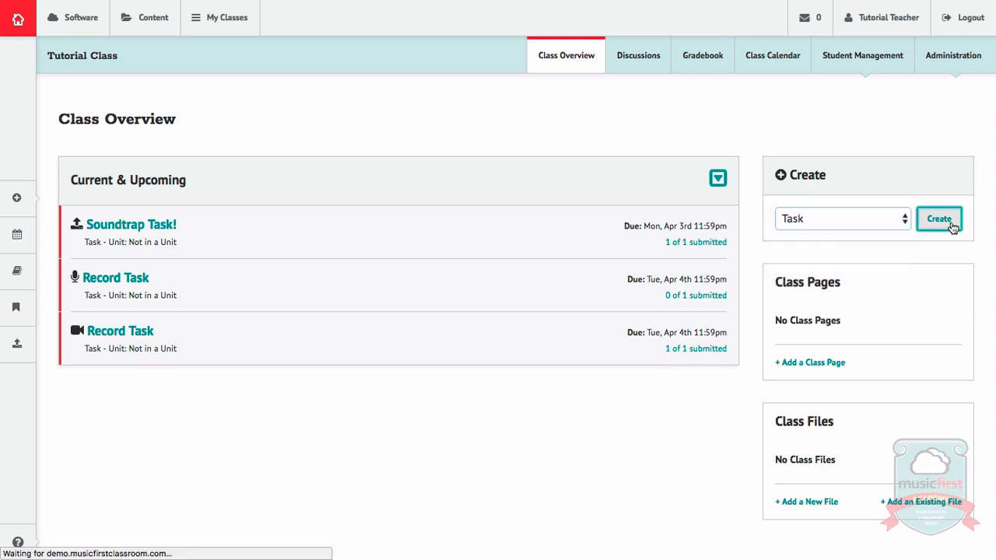
# Step: Title the new task "PracticeFirst Test", keeping the MusicFirst Software task type, and select PracticeFirst as its tool
pyautogui.click(260, 292)
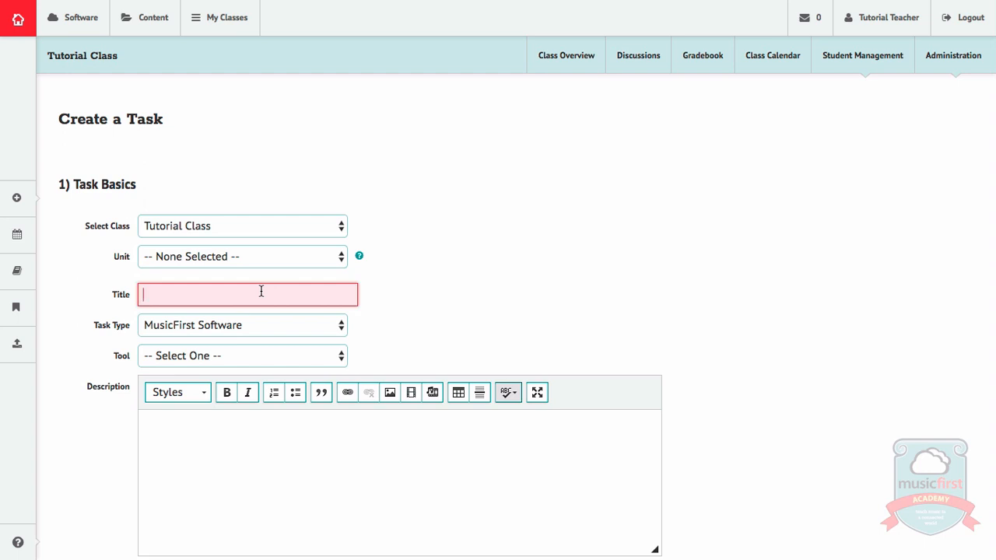
pyautogui.write('Prac')
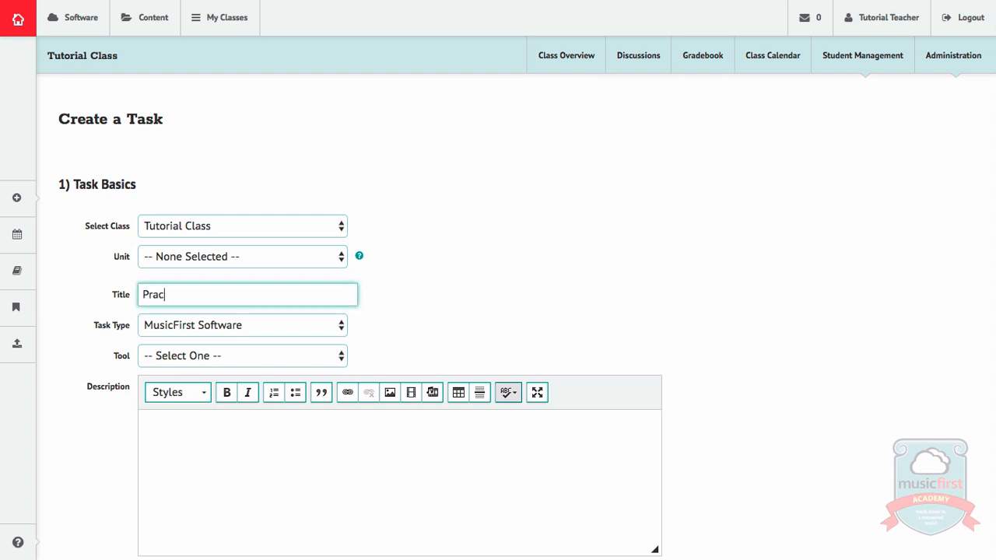
pyautogui.write('ticeFirst Test')
pyautogui.click(260, 329)
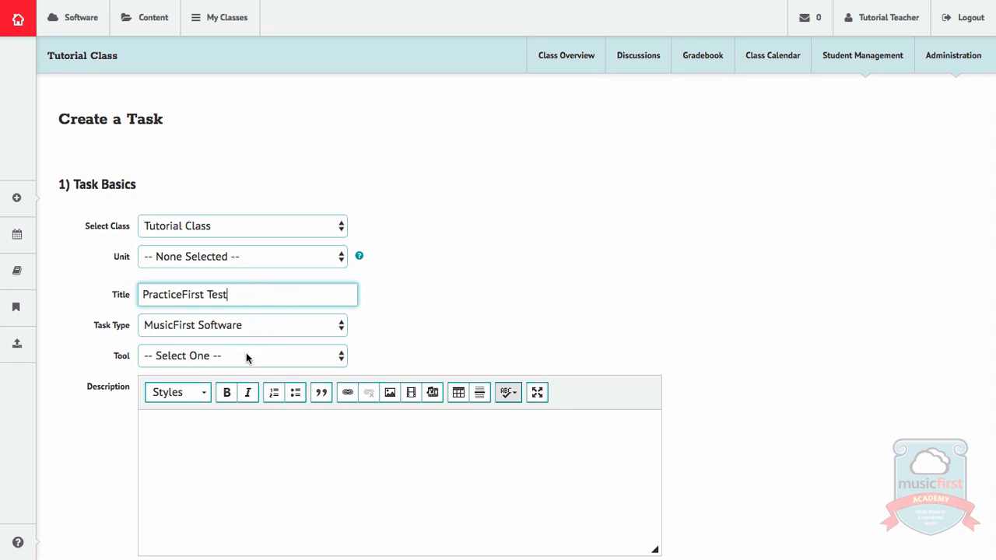
pyautogui.click(246, 356)
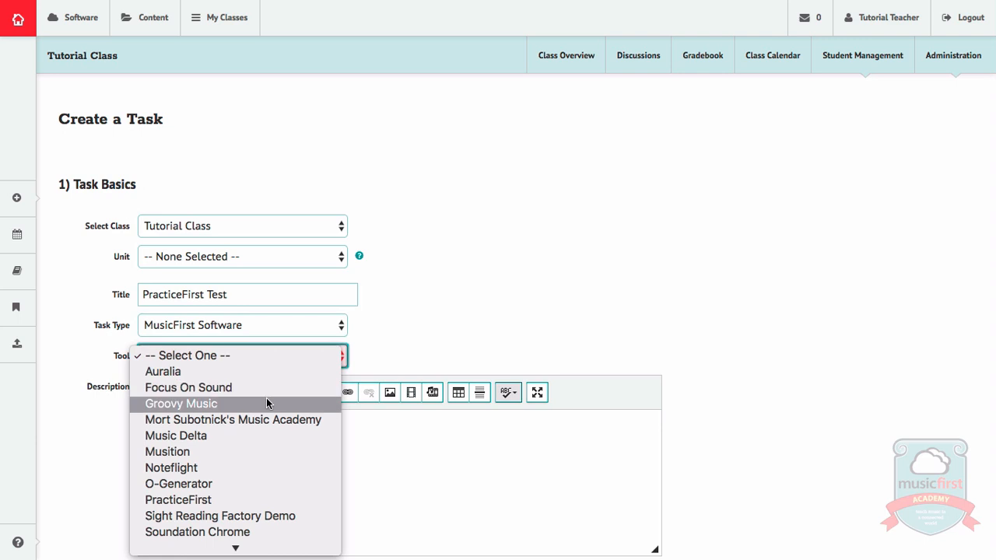
pyautogui.scroll(-1, 266, 402)
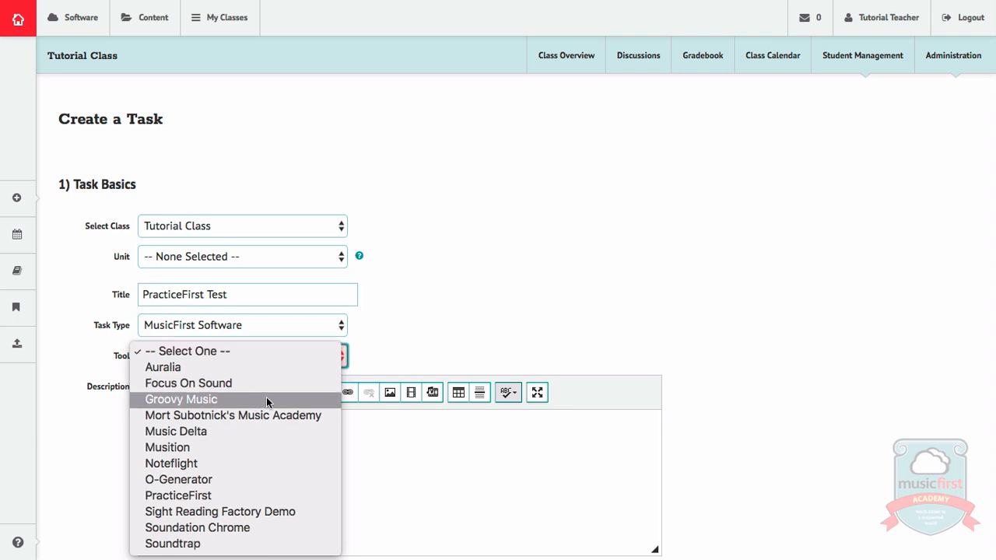
pyautogui.click(253, 497)
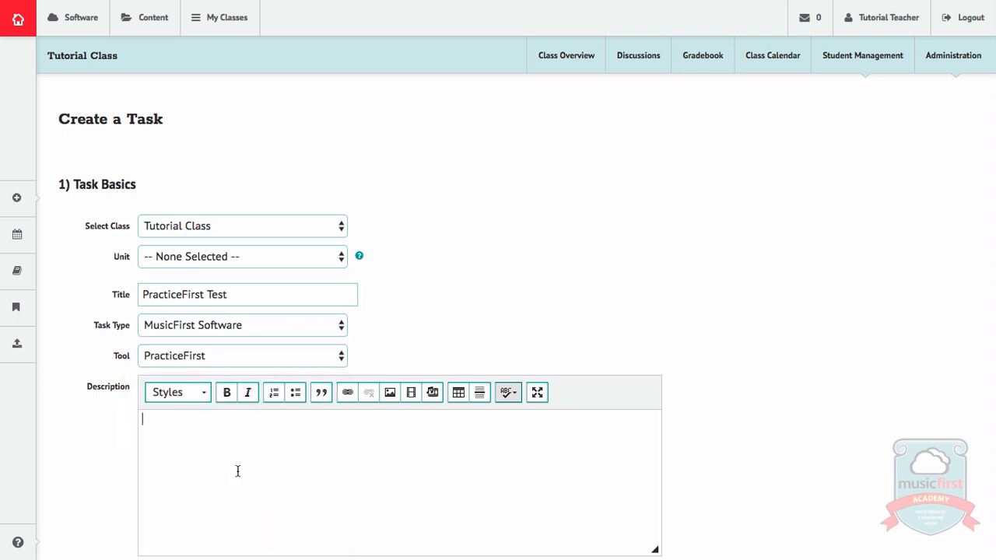
# Step: Enter "1. directions" as the task description and set the due date to 2017-04-05
pyautogui.scroll(-3, 435, 307)
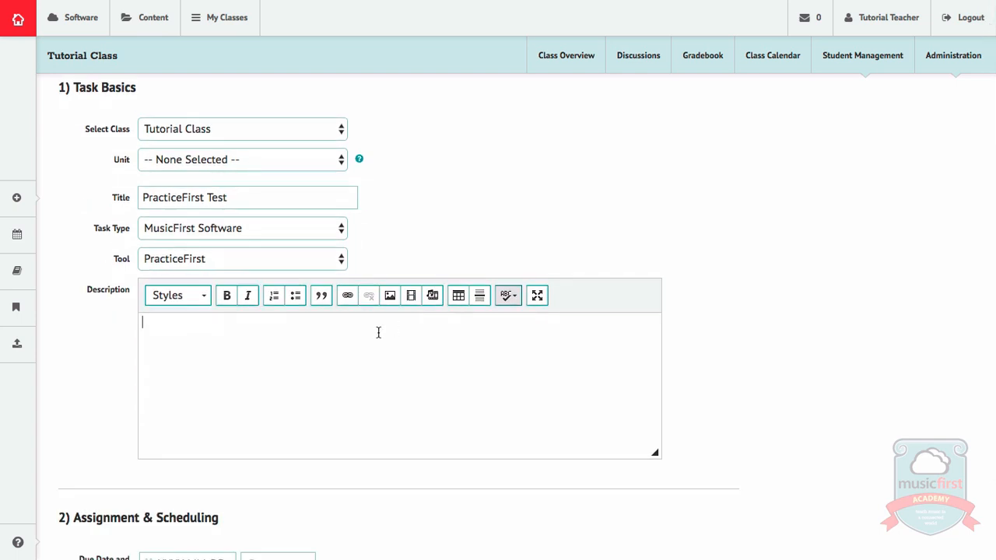
pyautogui.write('1. directions')
pyautogui.scroll(-9, 376, 362)
pyautogui.click(203, 268)
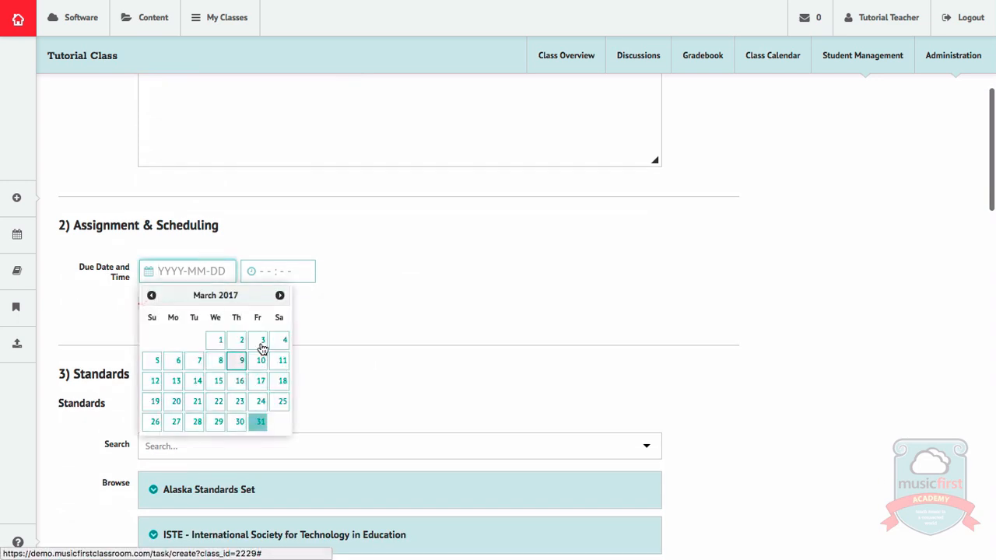
pyautogui.click(280, 296)
pyautogui.click(217, 366)
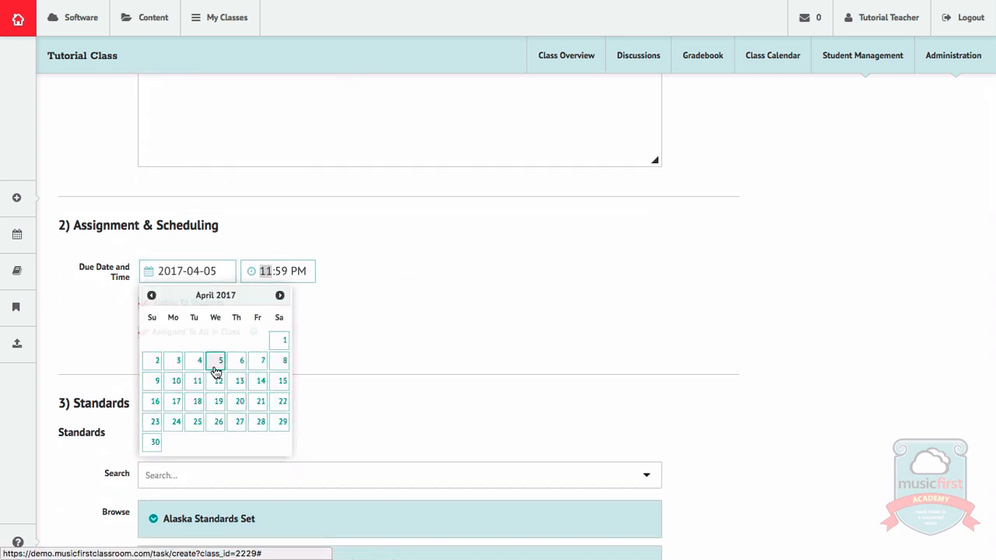
# Step: Add the task to the gradebook with a maximum of 50 points, leaving standards unassigned
pyautogui.scroll(-20, 214, 365)
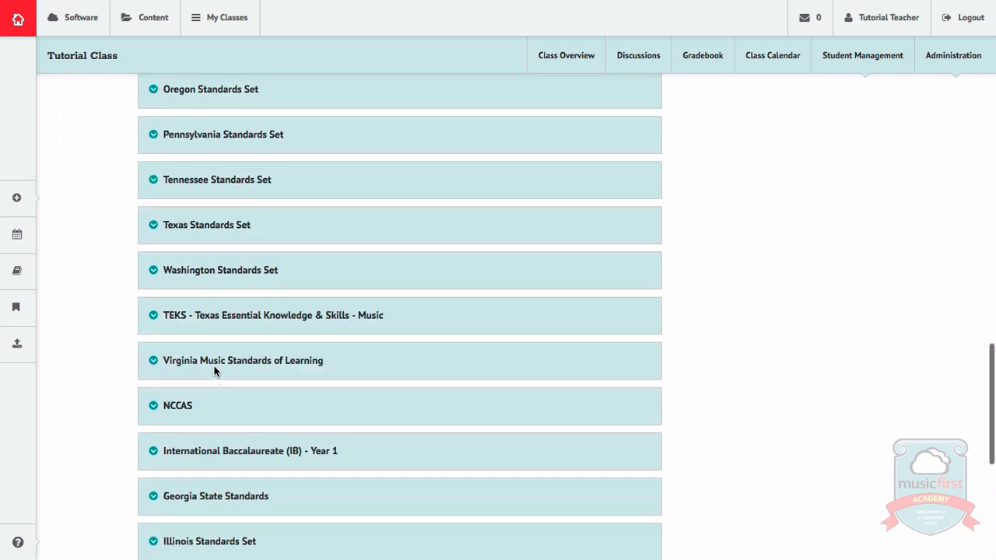
pyautogui.scroll(-13, 214, 366)
pyautogui.click(155, 414)
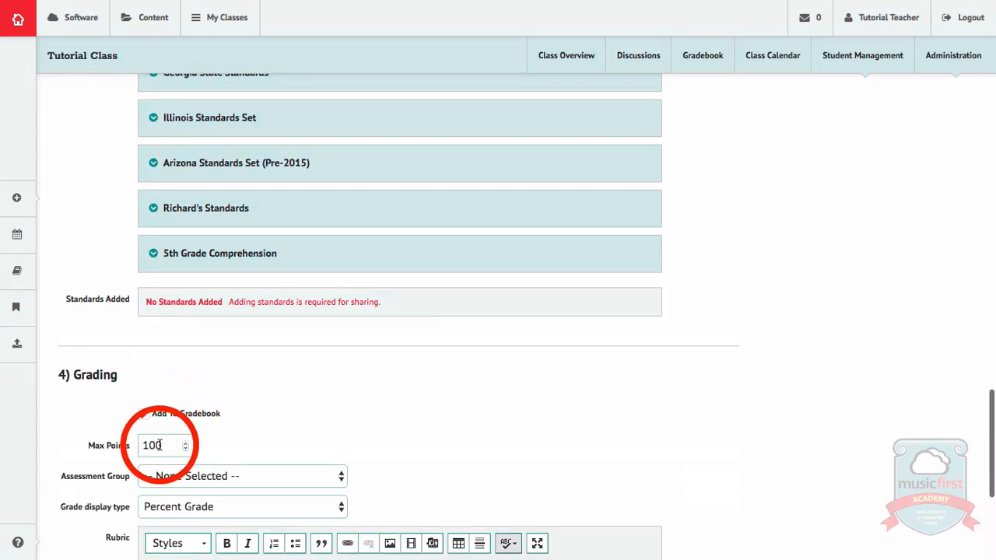
pyautogui.doubleClick(152, 444)
pyautogui.write('50')
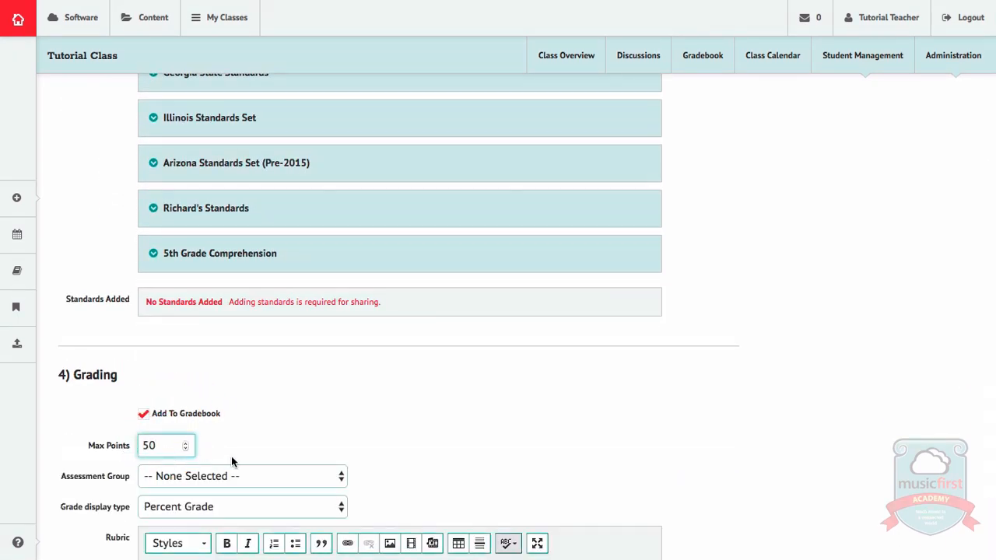
# Step: Set the grade display type to Letter Grade and create the task
pyautogui.click(229, 512)
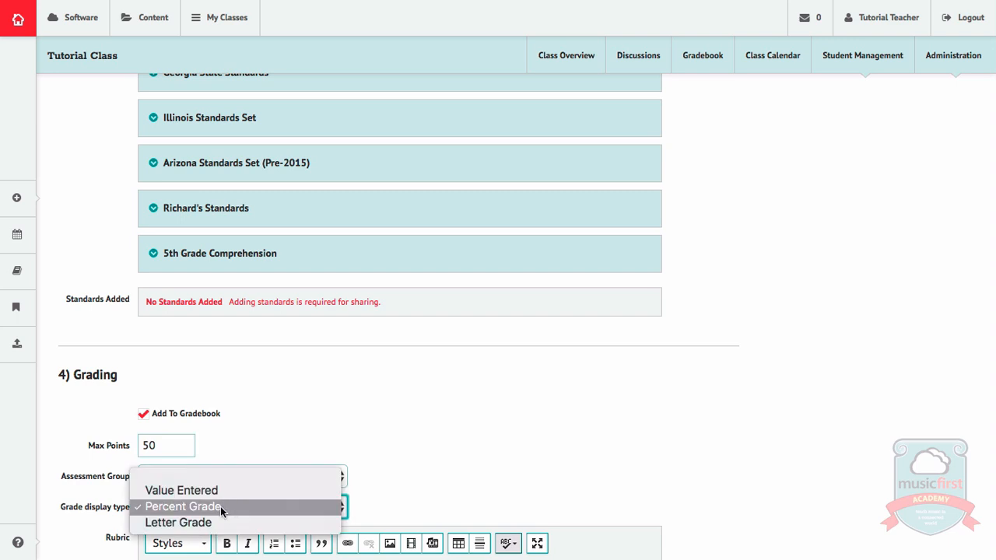
pyautogui.click(251, 521)
pyautogui.scroll(-6, 423, 485)
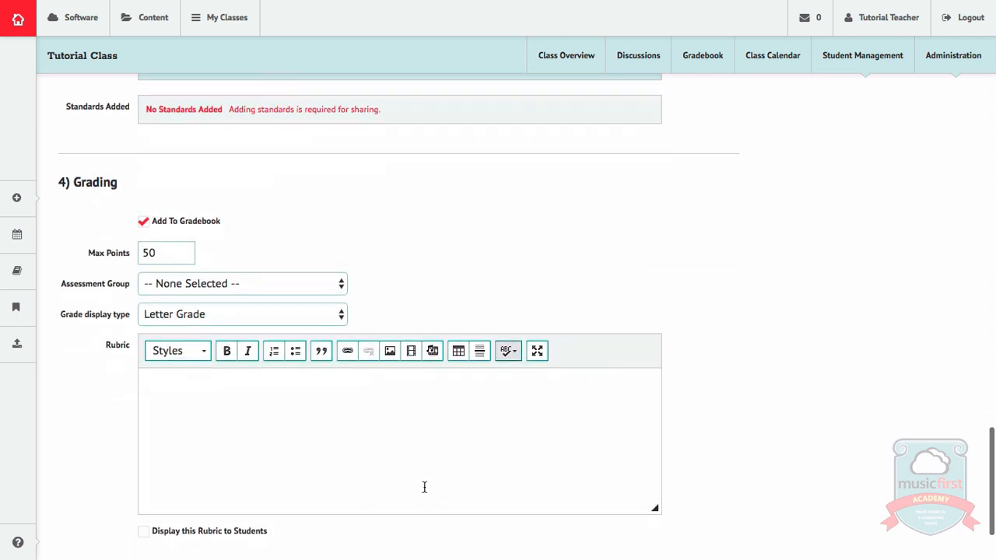
pyautogui.scroll(-3, 424, 484)
pyautogui.click(702, 491)
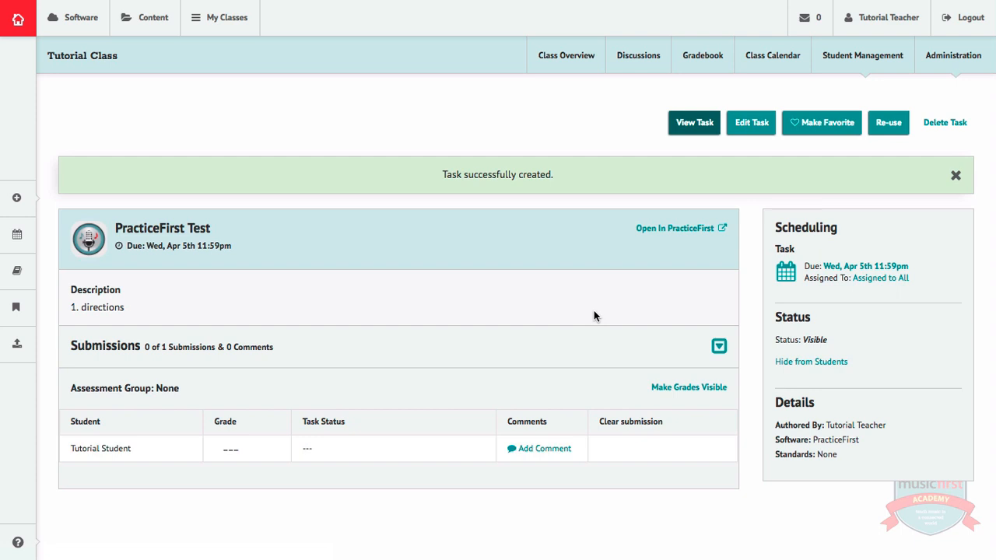
# Step: Open the task in PracticeFirst and assign Chromatic & Whole_clarinet from the ANTAD Scales and Arpeggios - Clarinet in Bb collection
pyautogui.click(674, 234)
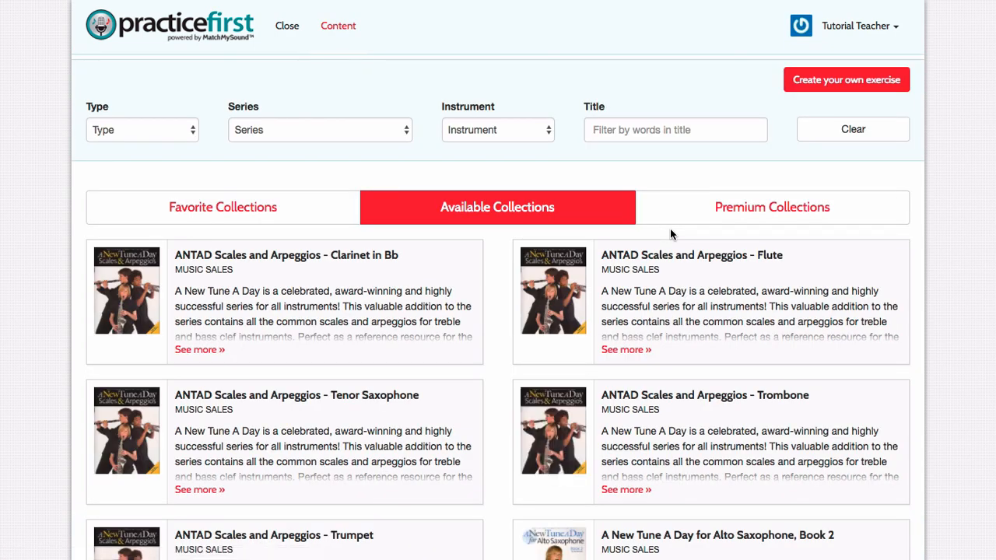
pyautogui.click(409, 299)
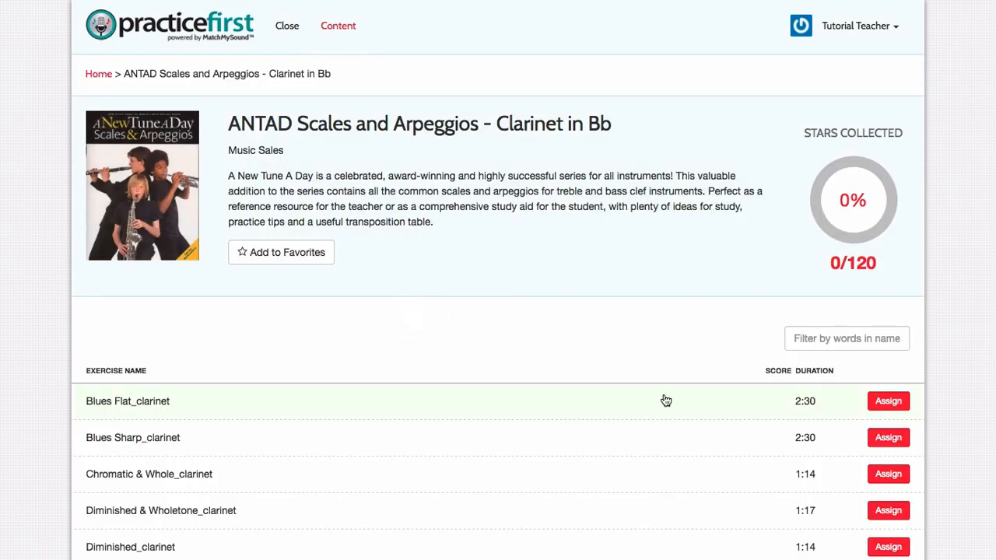
pyautogui.scroll(-3, 662, 400)
pyautogui.click(899, 325)
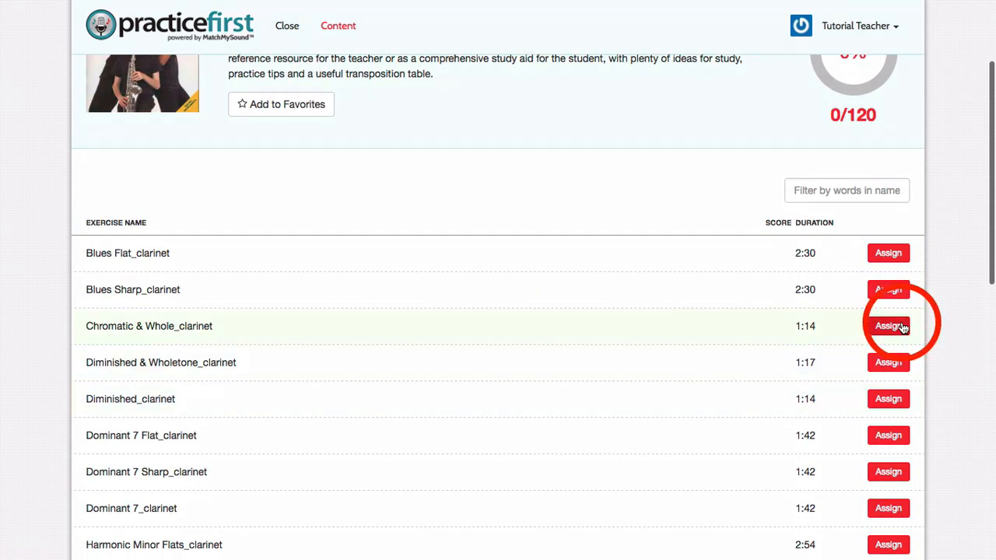
pyautogui.click(479, 239)
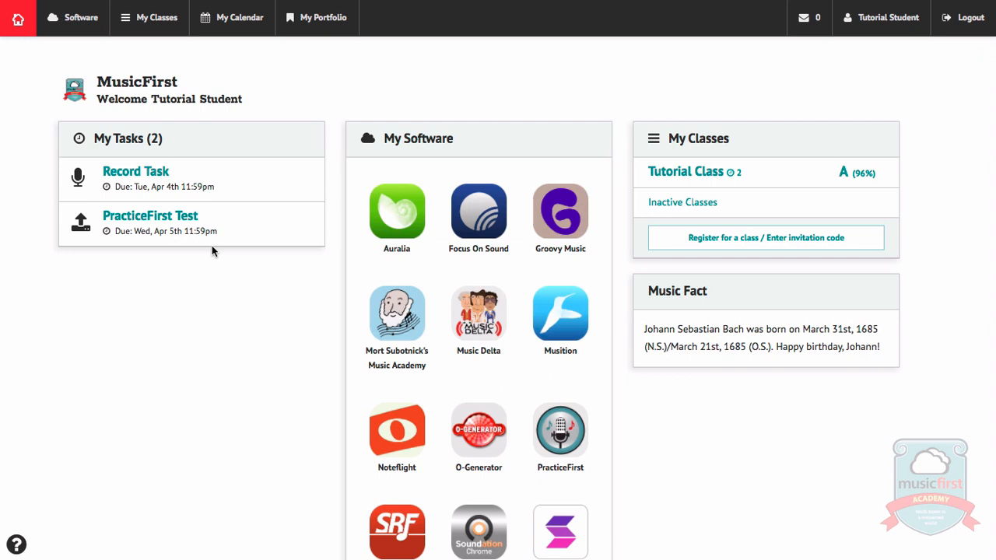
# Step: In the student account, view the PracticeFirst Test task and open its assigned exercise in PracticeFirst
pyautogui.click(211, 247)
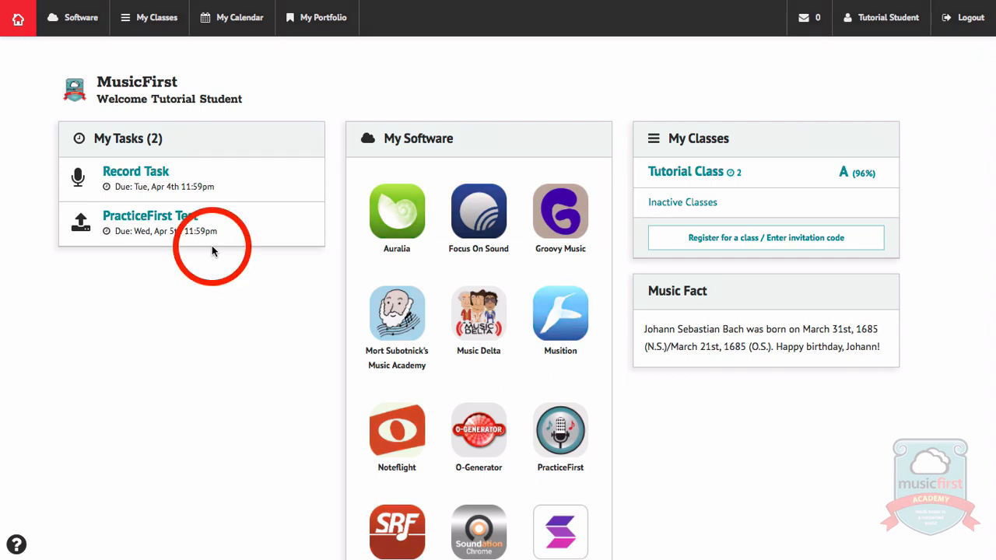
pyautogui.click(152, 216)
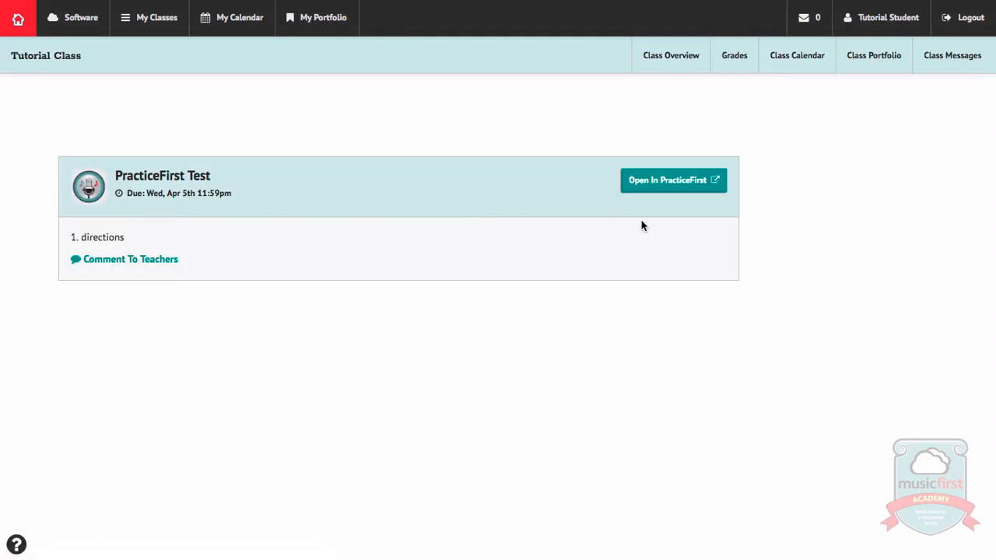
pyautogui.click(642, 193)
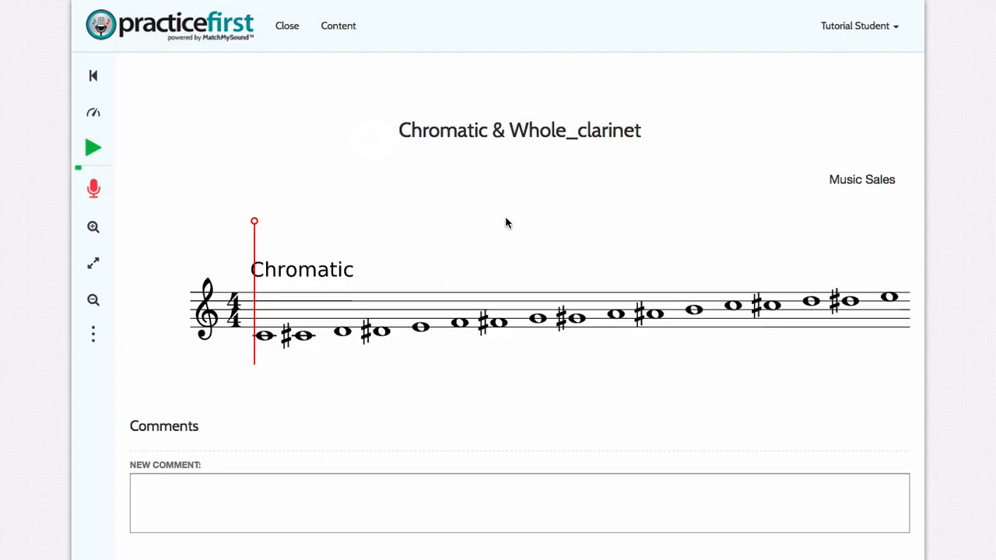
# Step: As the student, open the audio Record Task, make a short recording and submit it
pyautogui.moveTo(379, 4)
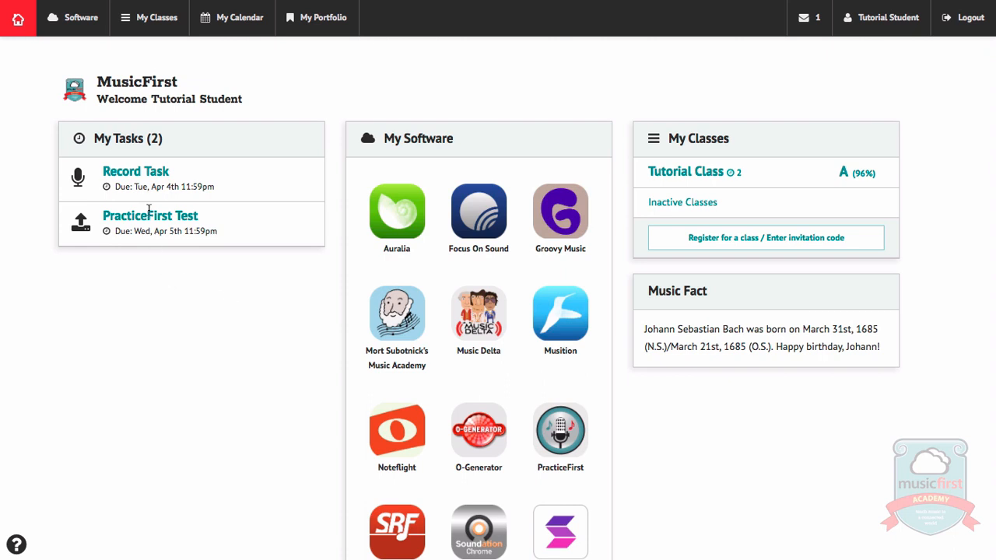
pyautogui.click(145, 175)
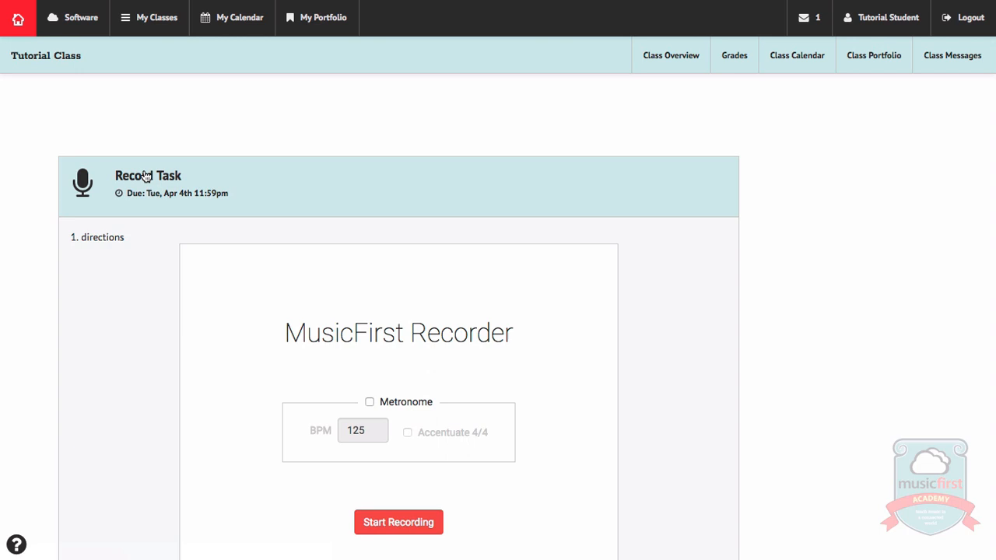
pyautogui.scroll(-3, 160, 156)
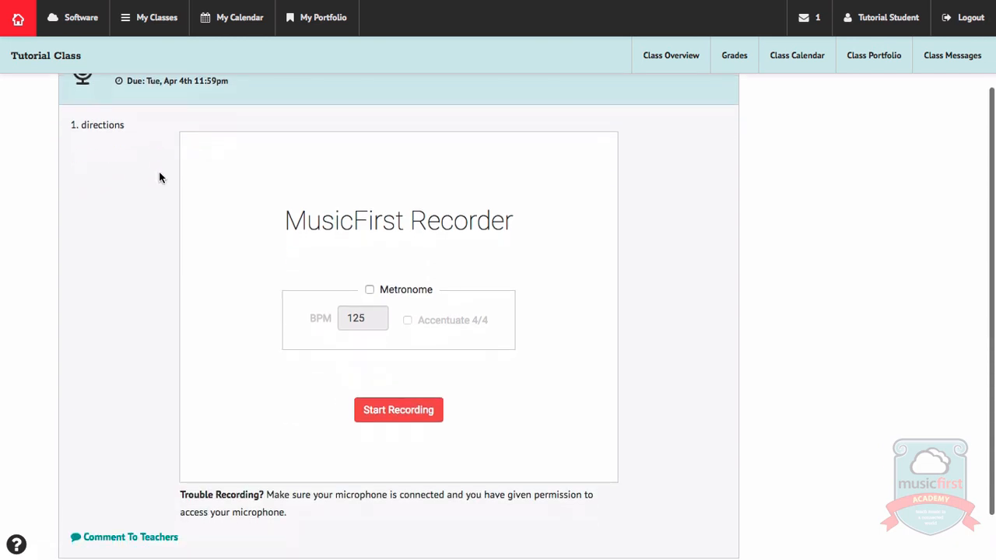
pyautogui.click(238, 257)
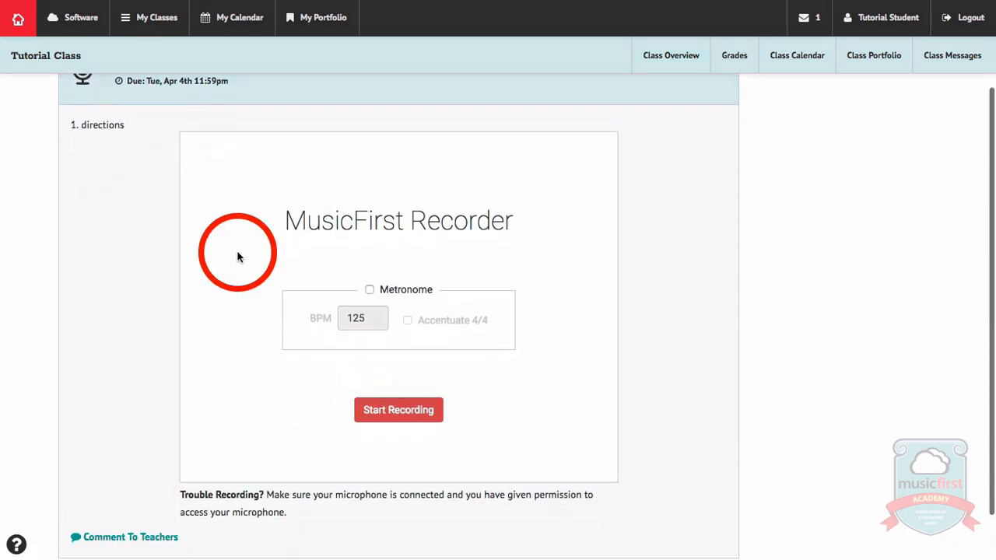
pyautogui.click(382, 412)
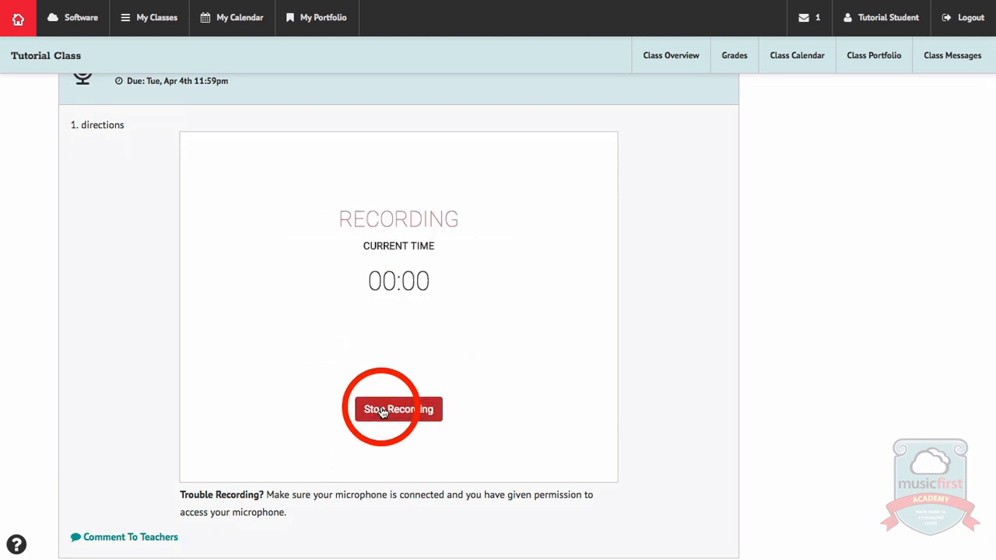
pyautogui.click(383, 412)
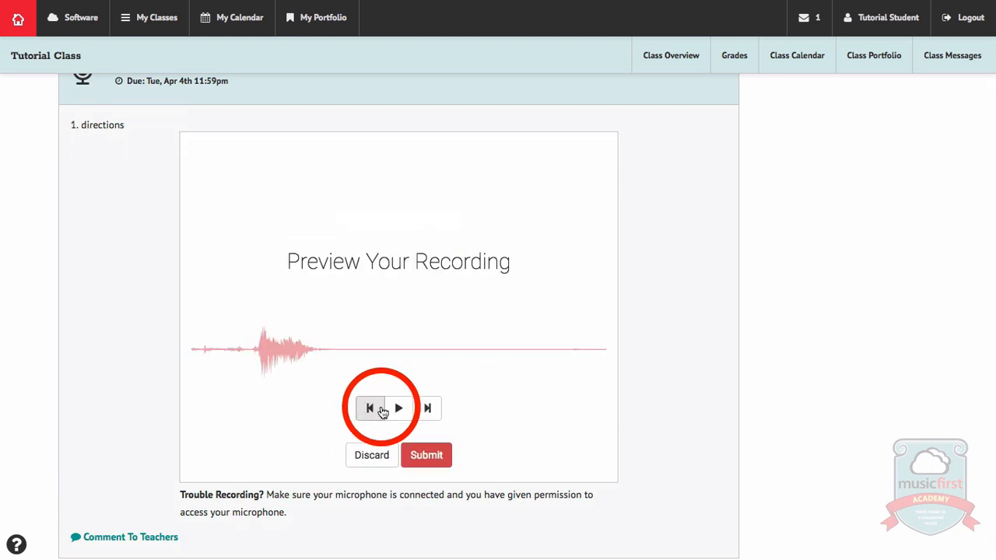
pyautogui.click(433, 459)
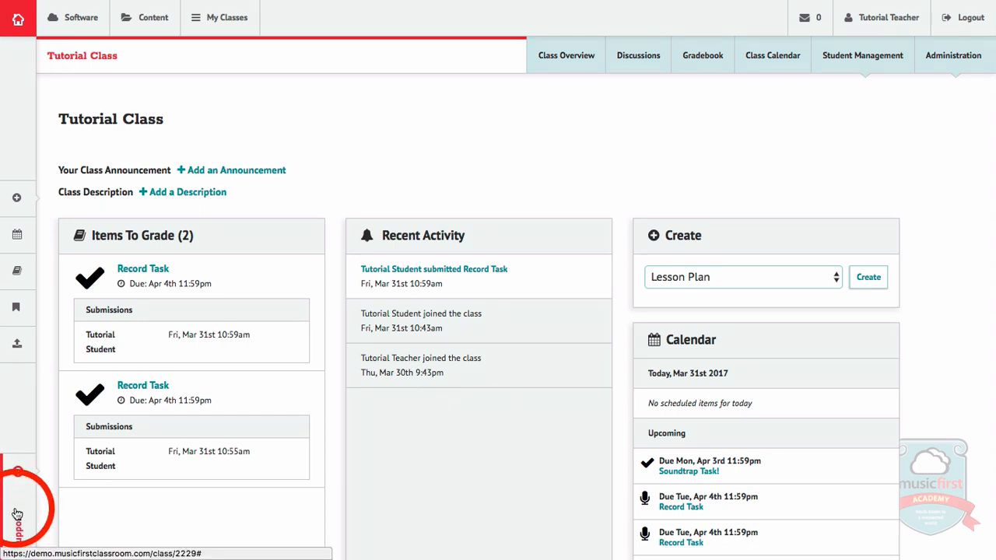
# Step: In the teacher account, view the support links for FAQs and Tutorials, and close them
pyautogui.click(21, 499)
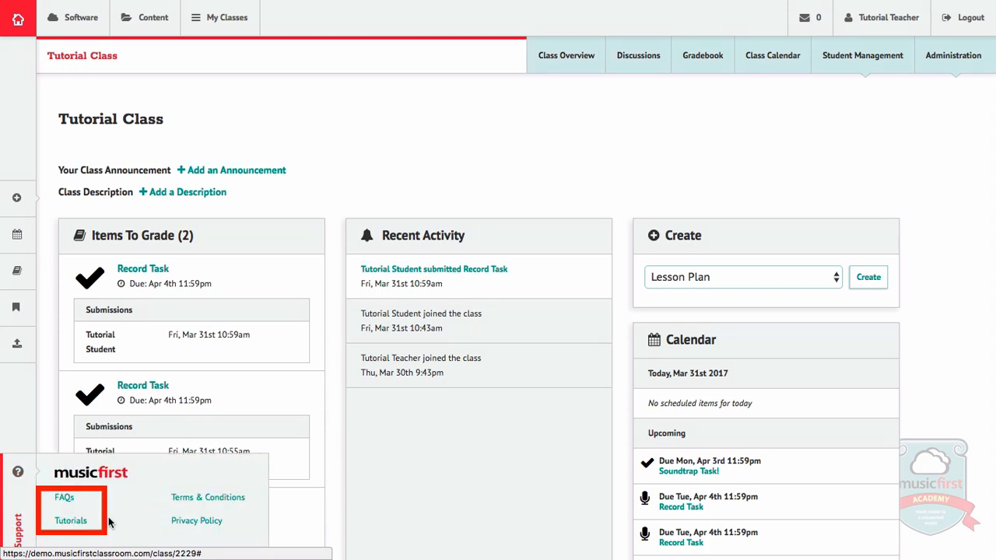
pyautogui.click(373, 457)
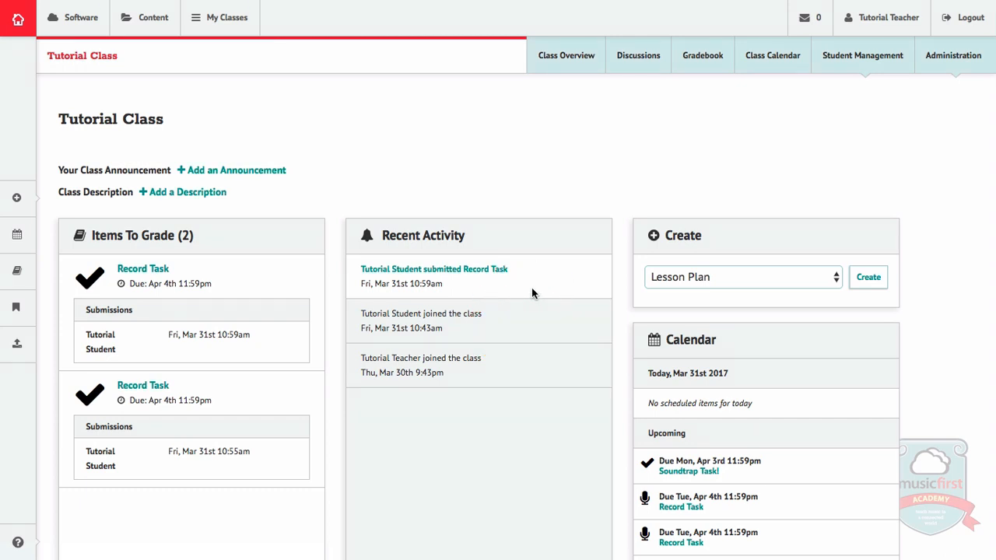
# Step: Open the submitted audio Record Task from the class overview, make its grades visible and enter a grade of 10 for the student
pyautogui.click(564, 66)
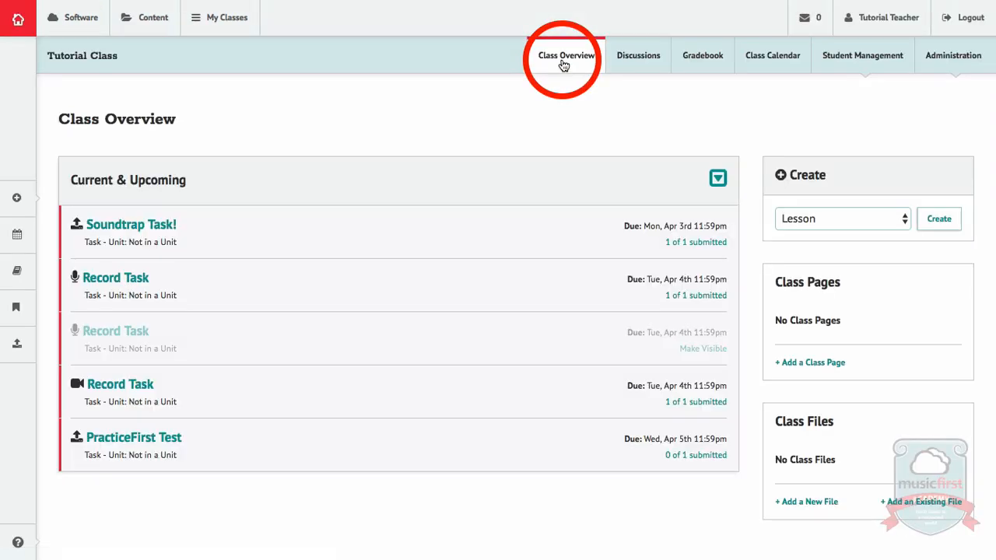
pyautogui.click(144, 284)
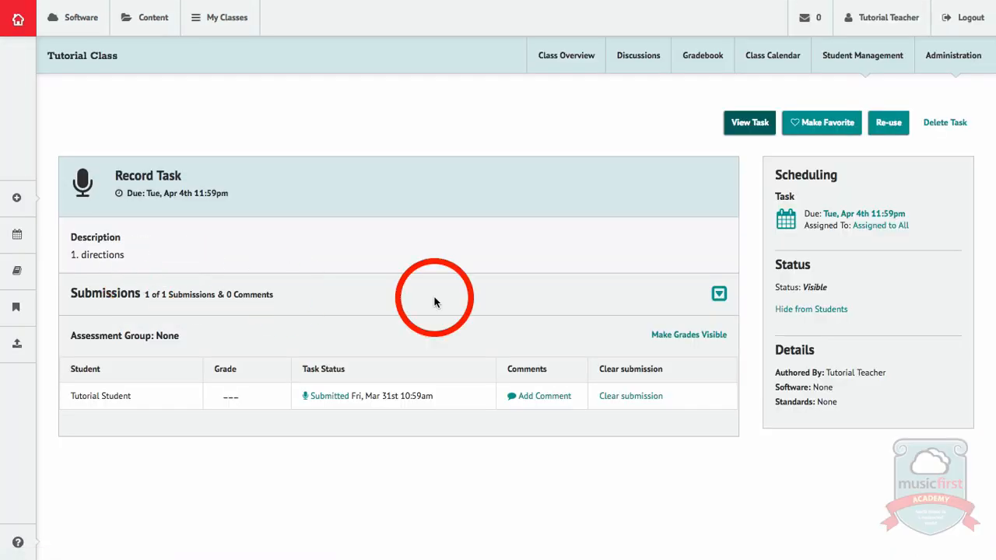
pyautogui.click(685, 335)
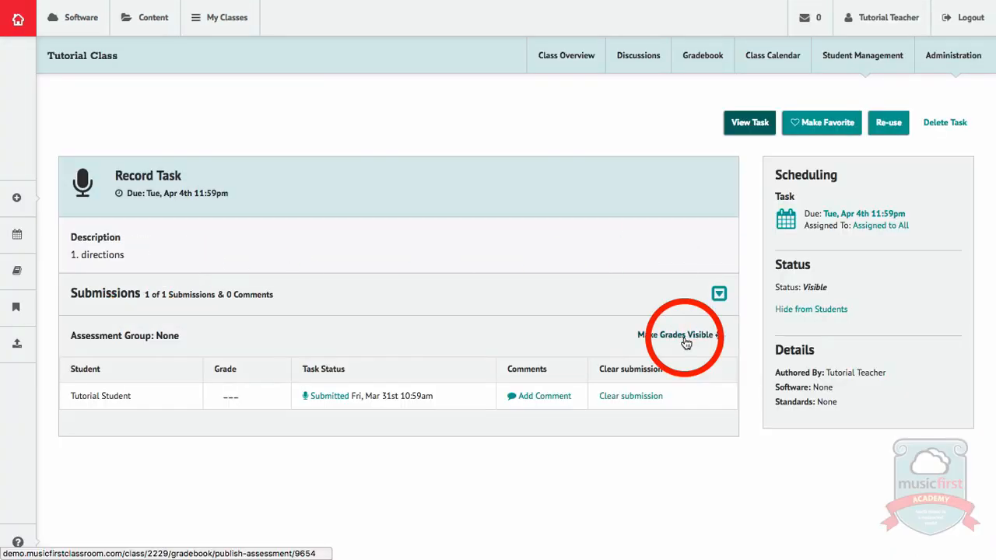
pyautogui.click(229, 399)
pyautogui.write('10')
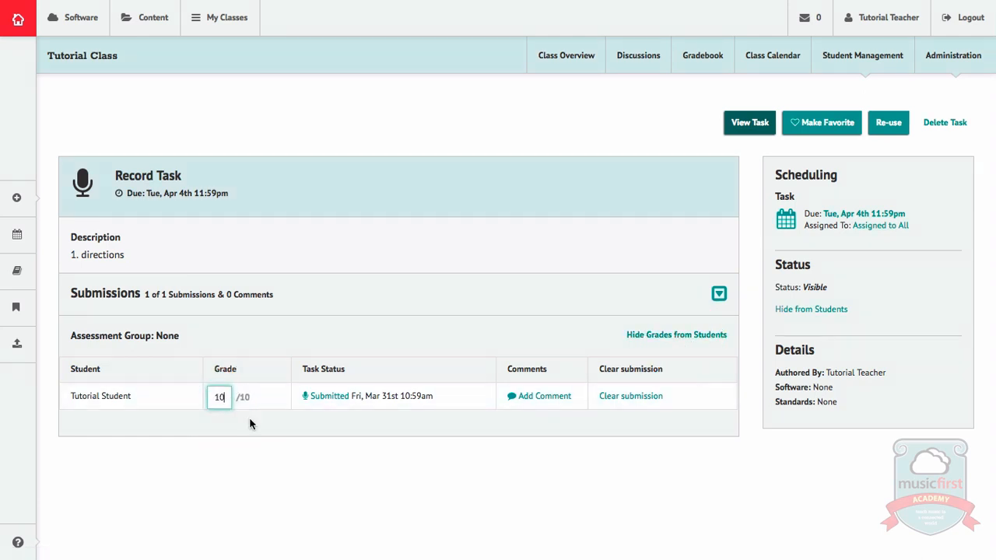
# Step: Save the entered Record Task grade, and bookmark the student's audio Record Task submission in the class portfolio reached through the Gradebook
pyautogui.press('Return')
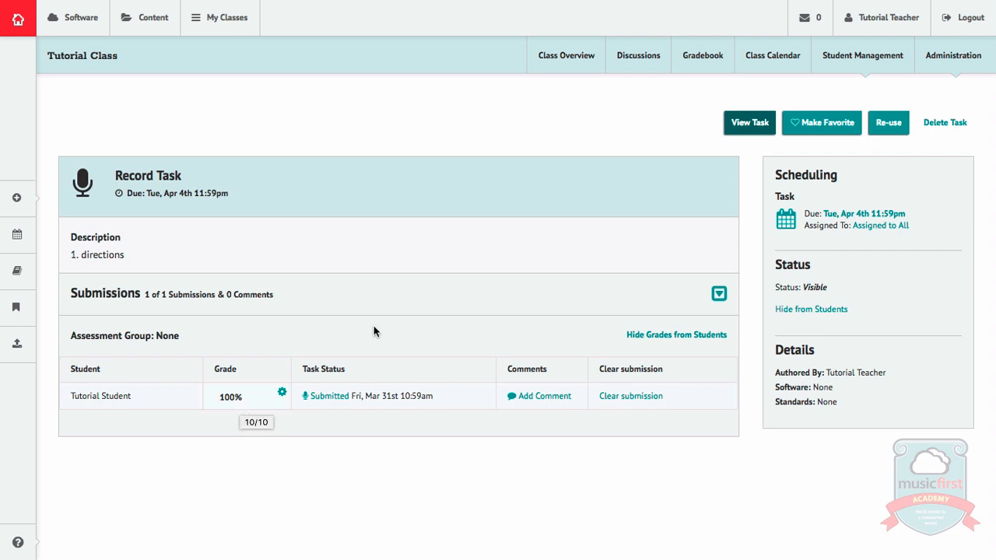
pyautogui.click(702, 71)
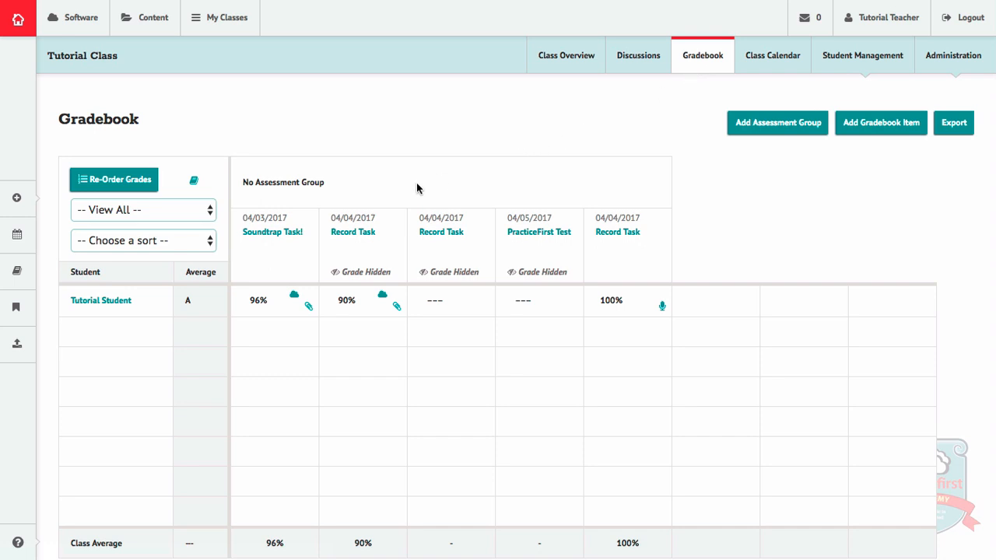
pyautogui.click(115, 309)
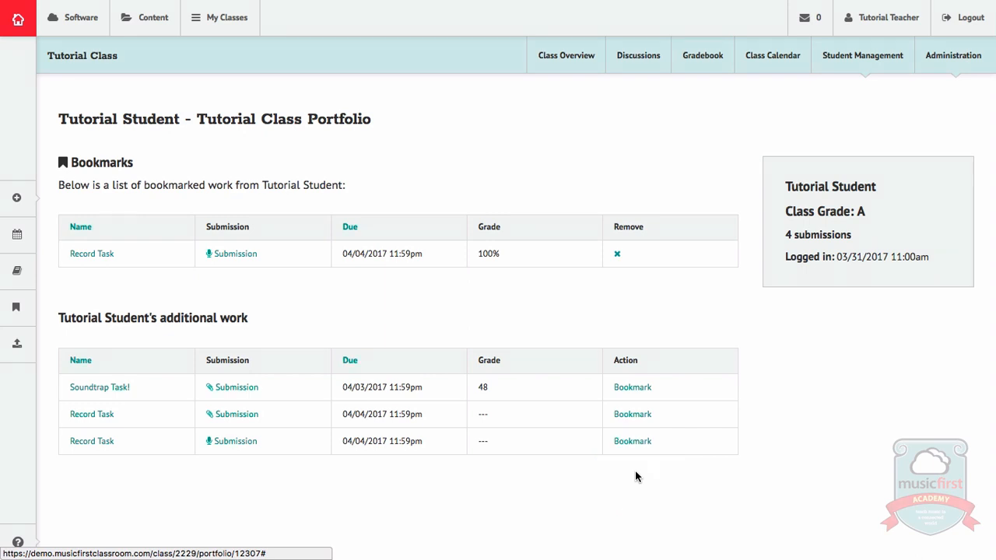
# Step: View the teacher's overall Portfolio of bookmarked work and its class filter choices, and return to the home page
pyautogui.click(32, 313)
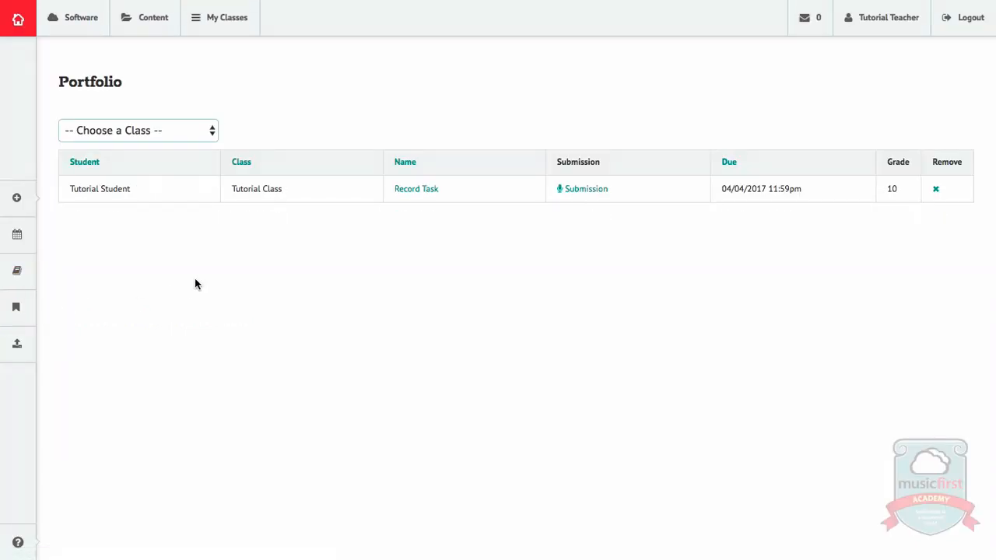
pyautogui.click(161, 130)
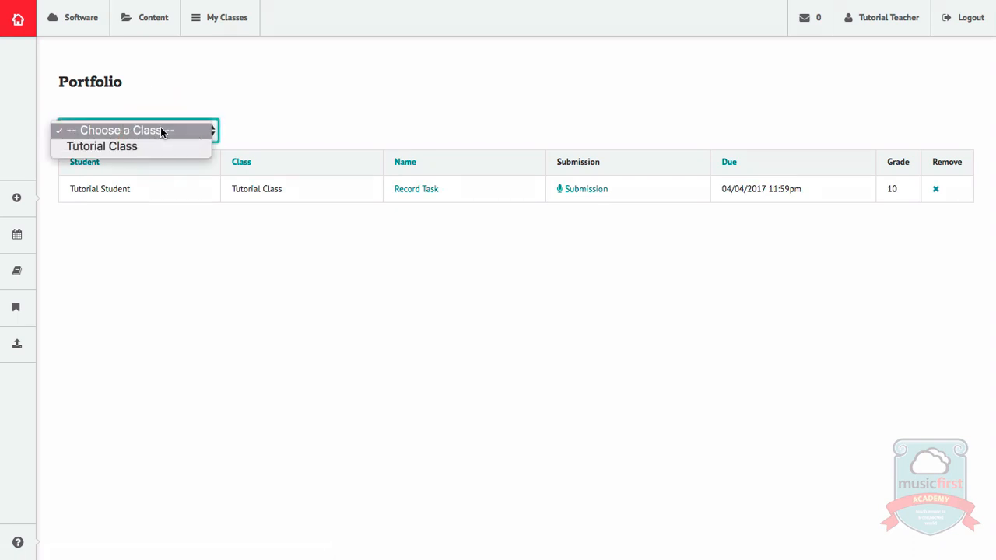
pyautogui.click(18, 19)
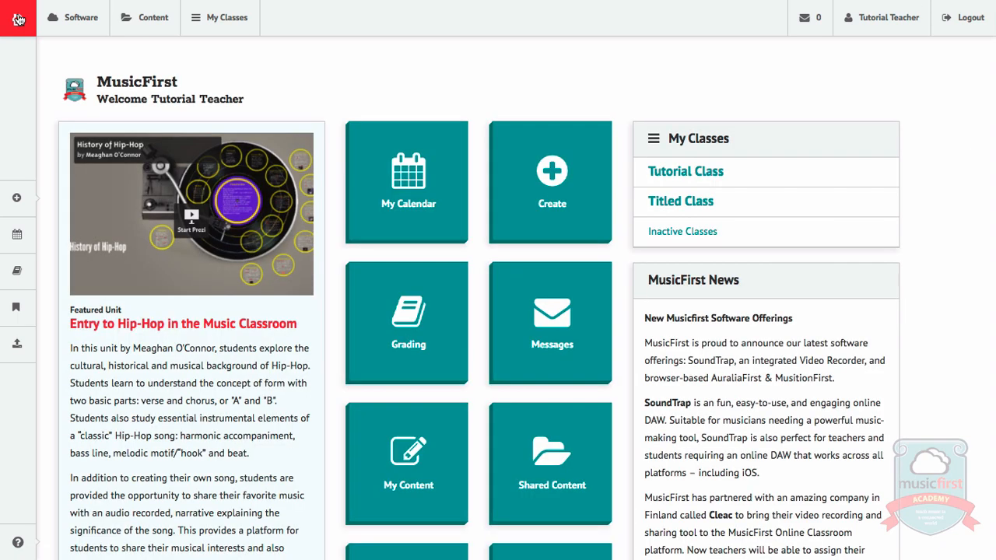